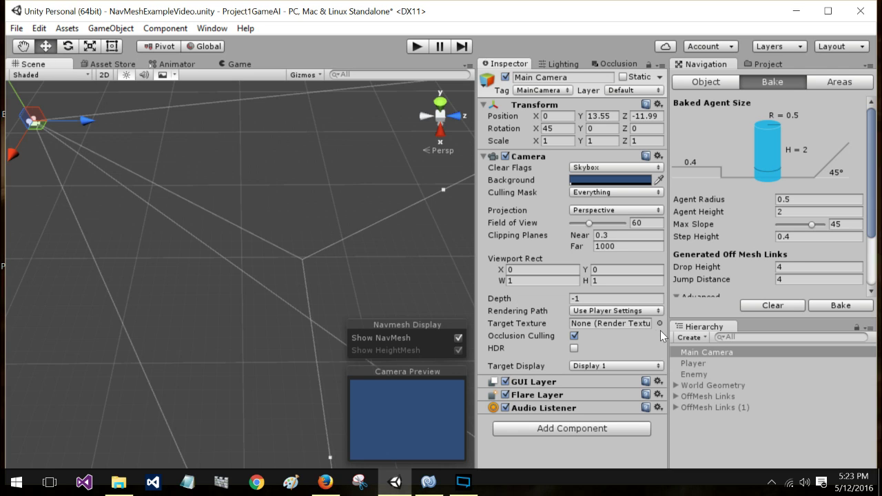
Step: Activate the World Geometry object so the ground and its two platforms appear in the scene
left_click(683, 354)
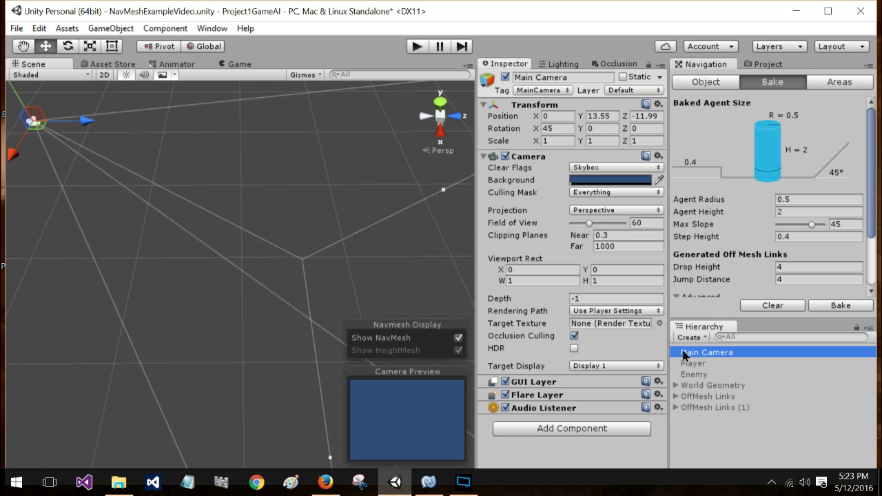
double_click(697, 386)
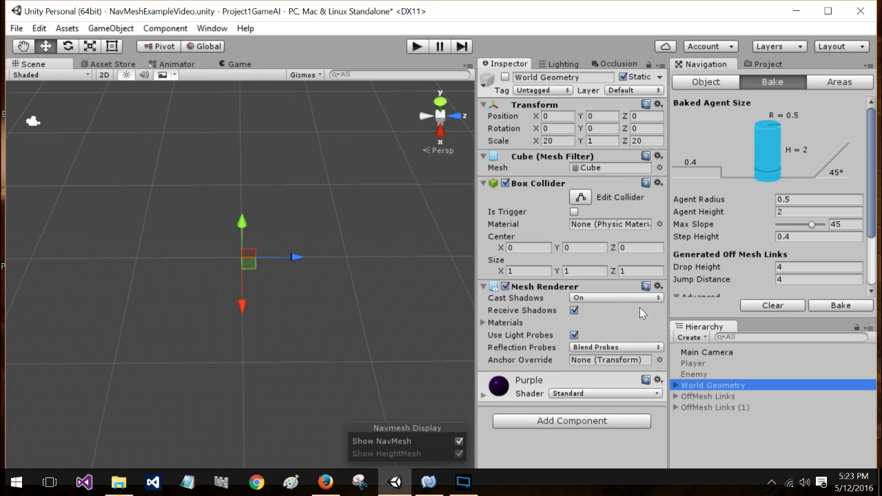
left_click(505, 77)
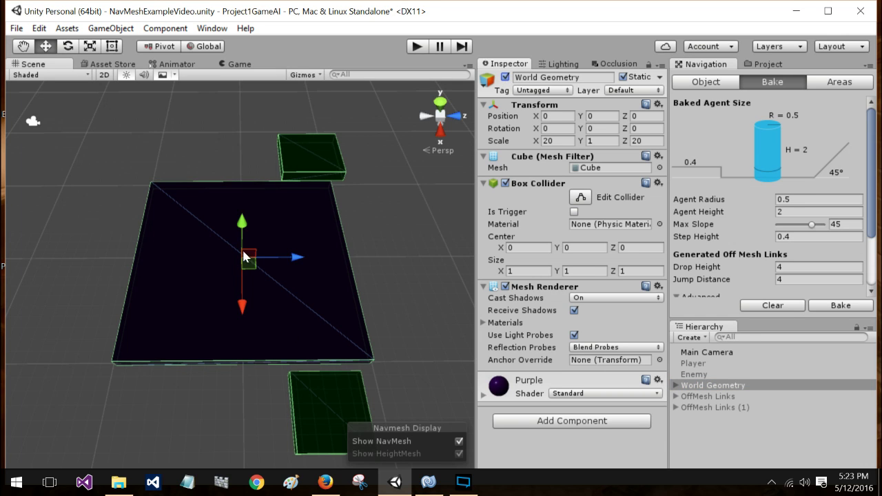
left_click_drag(281, 193, 289, 331, "alt")
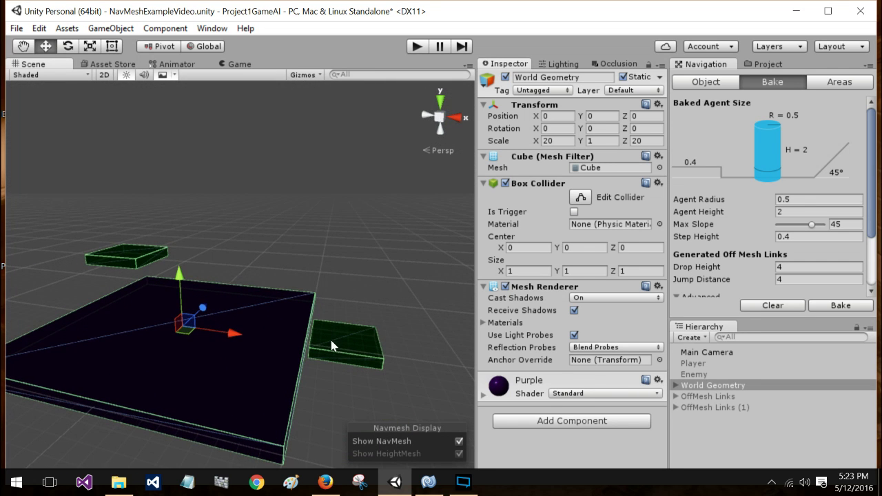
left_click_drag(168, 309, 298, 333, "alt")
key("w")
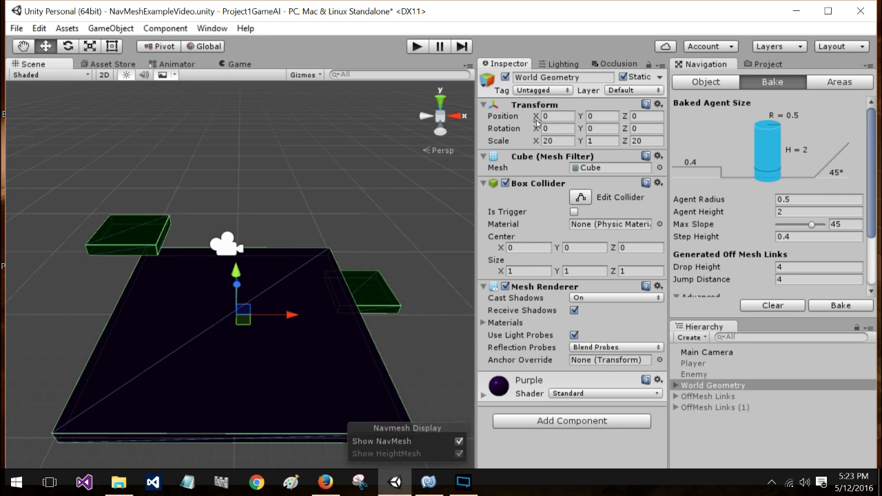
left_click(677, 385)
left_click(676, 385)
Step: Activate the Player and Enemy objects in the scene
left_click(695, 364)
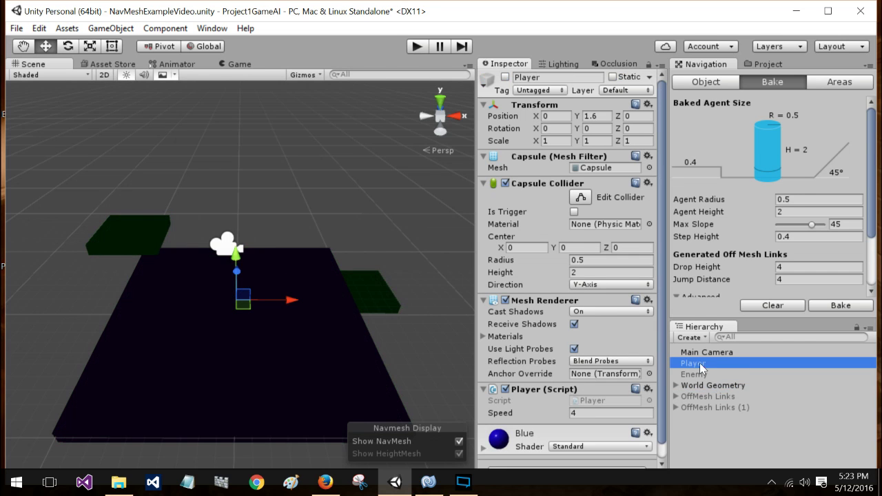
left_click(506, 78)
left_click(688, 374)
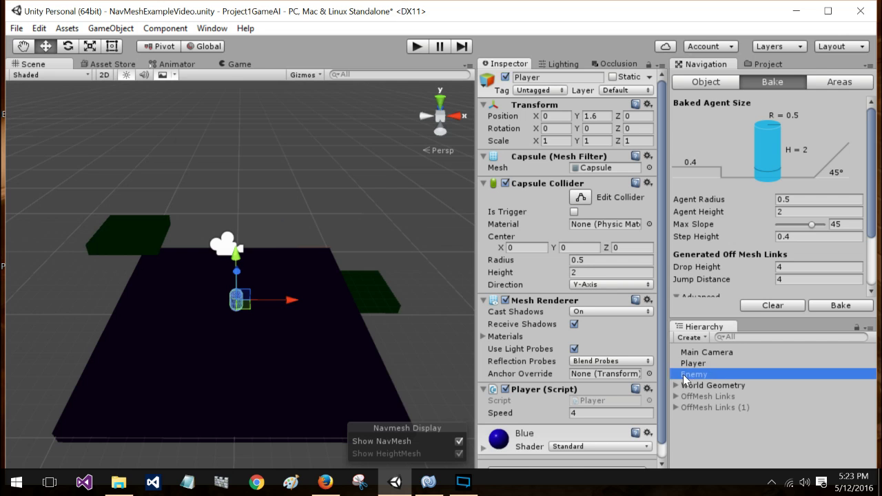
left_click(507, 78)
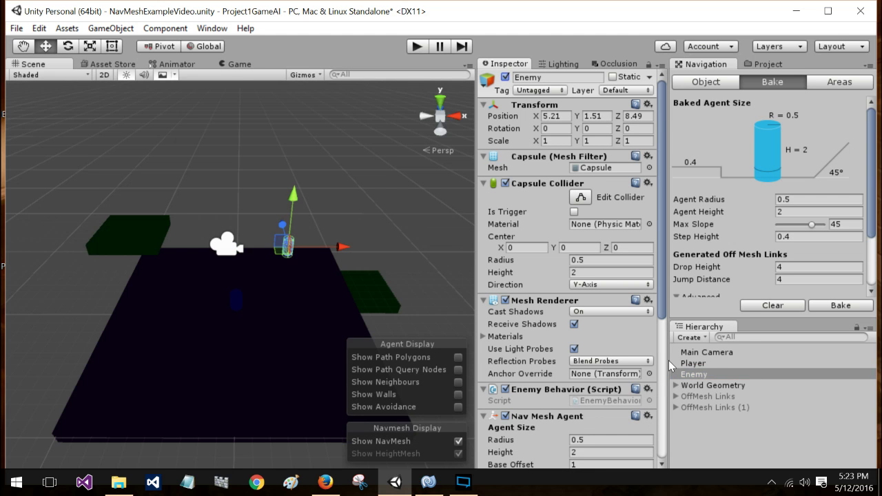
Step: Review the Main Camera, World Geometry's static setting, and its Drop Point and Off-Mesh Point children
left_click(706, 364)
left_click(707, 353)
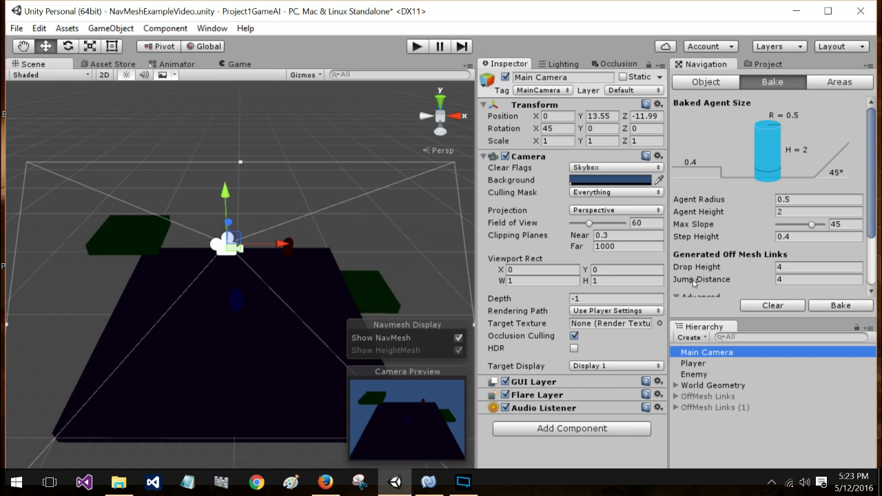
left_click(711, 385)
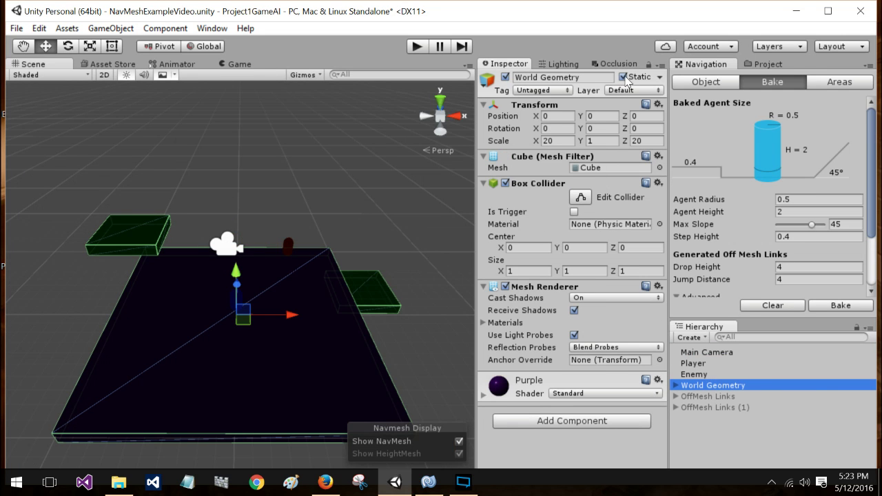
left_click(677, 385)
left_click(695, 398)
left_click(704, 408)
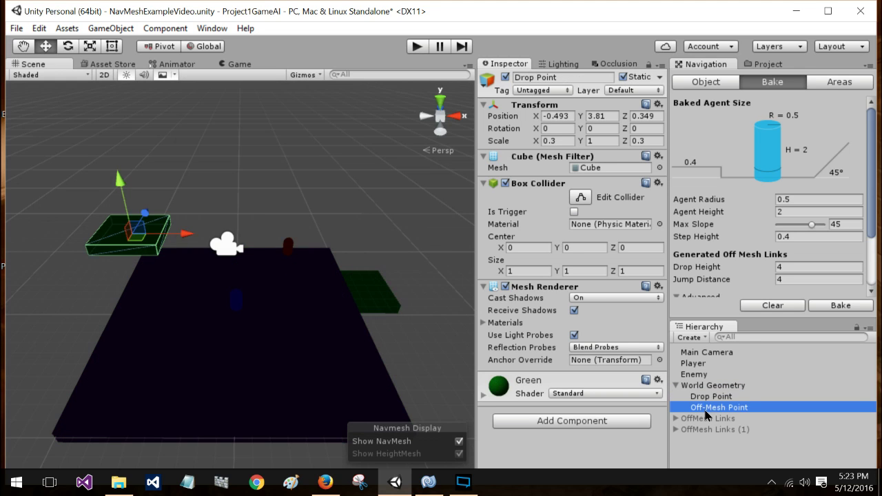
left_click(686, 386)
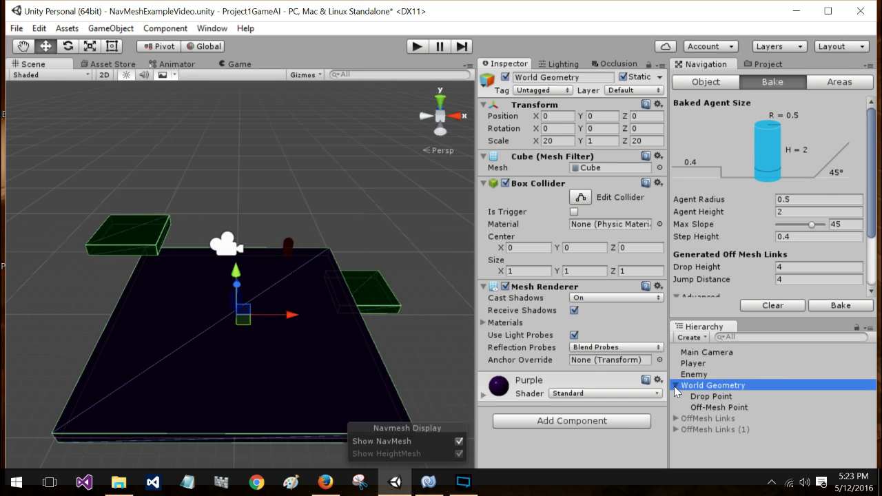
left_click(676, 386)
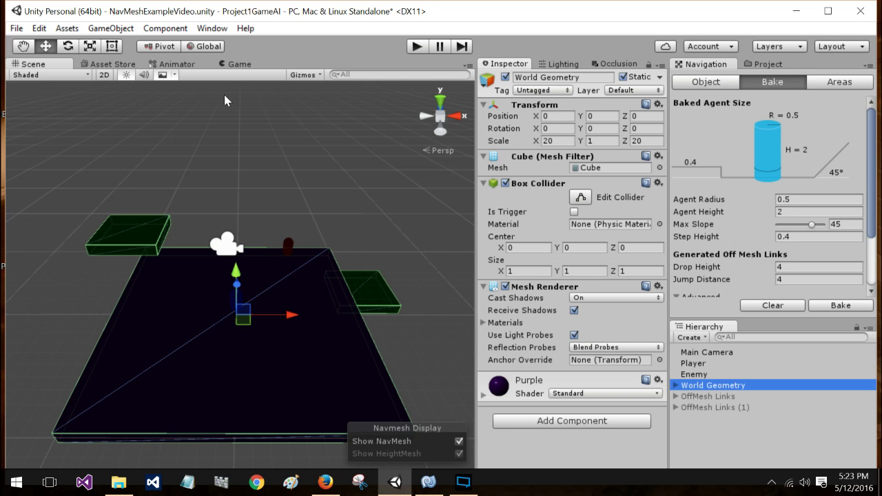
Step: Bring up the Navigation window and bake the NavMesh for the scene geometry
left_click(160, 30)
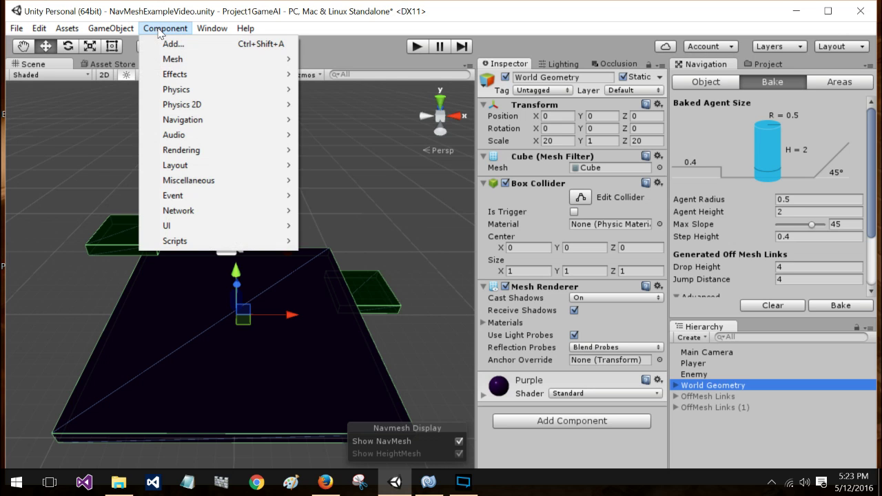
mouse_move(171, 121)
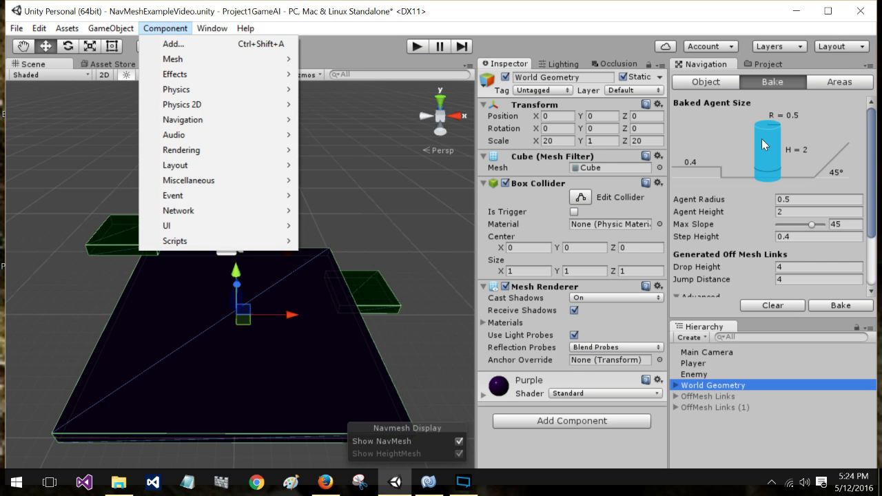
mouse_move(214, 28)
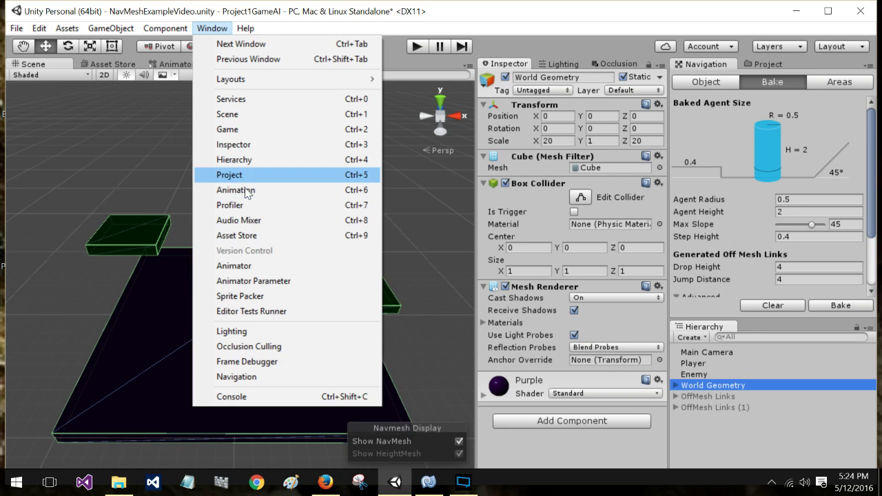
left_click(241, 380)
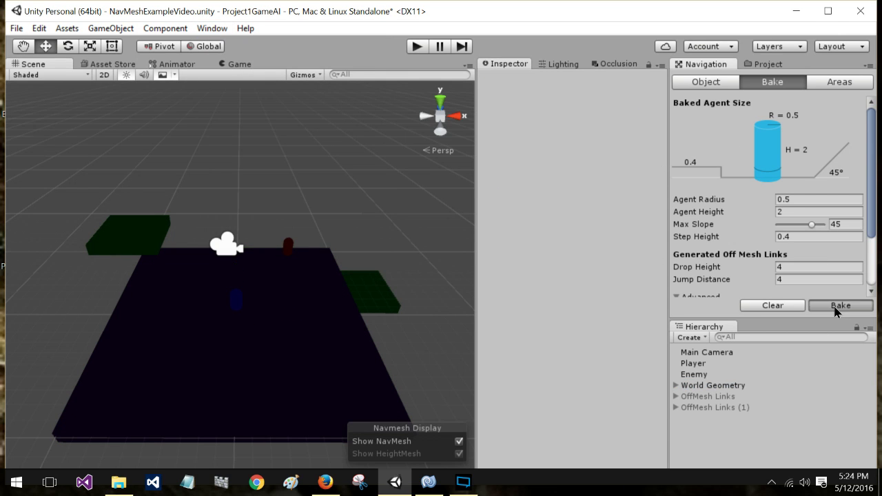
left_click(834, 307)
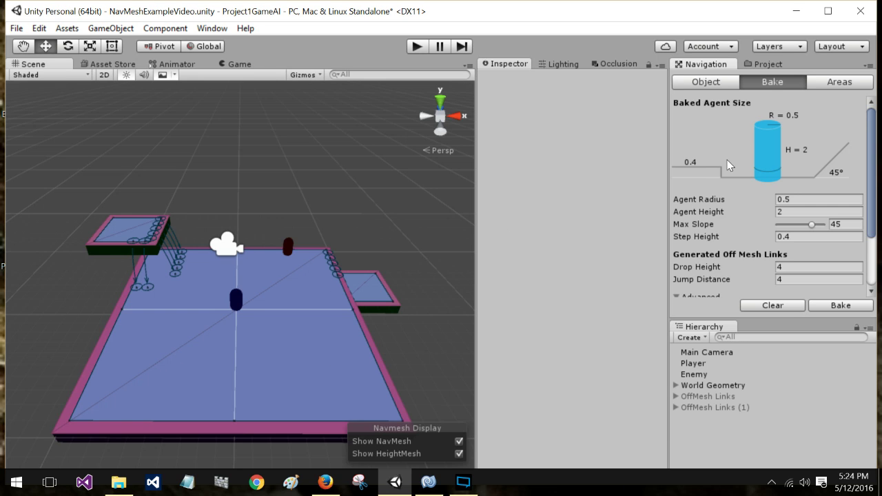
Step: Check the NavMesh asset among the project files and examine the advanced bake settings
left_click(769, 64)
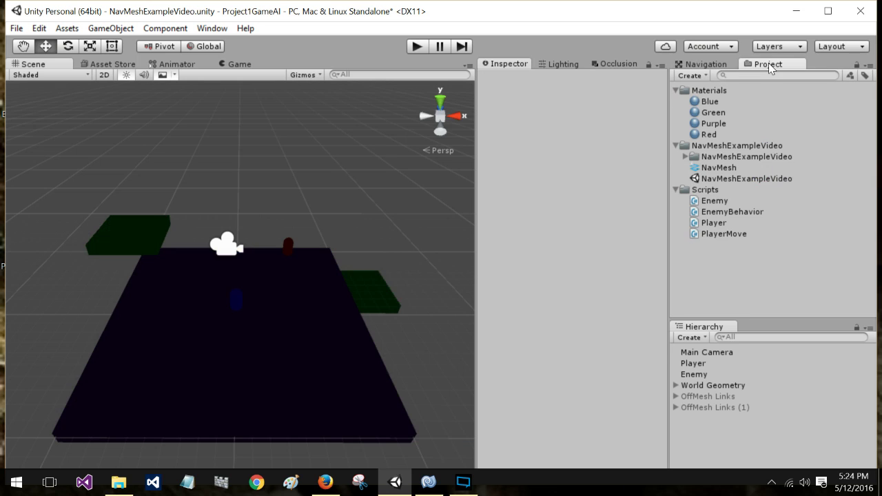
left_click(698, 65)
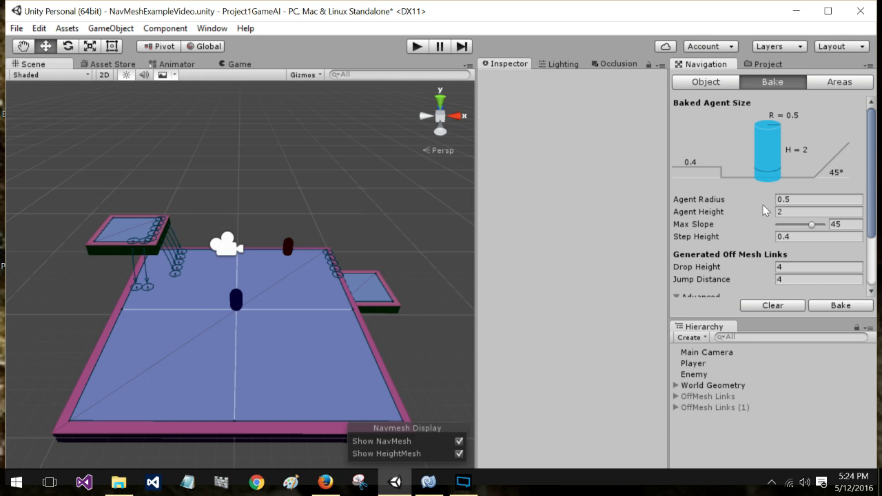
left_click_drag(871, 153, 879, 202)
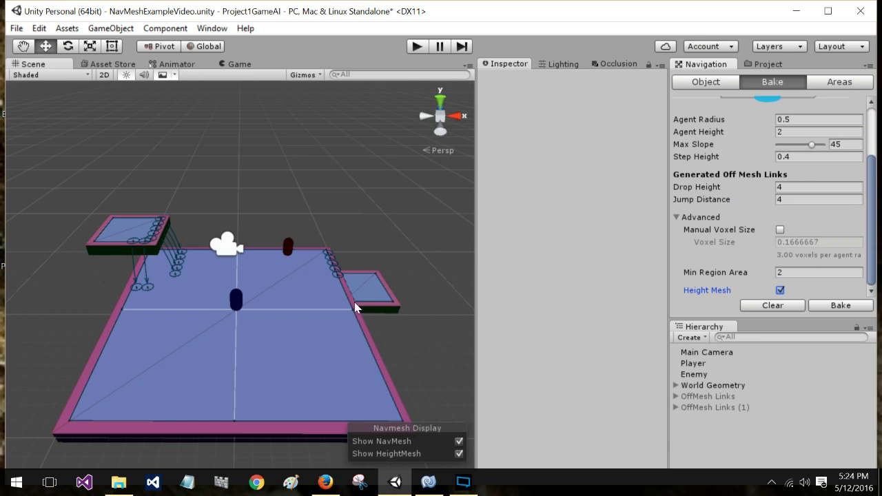
Step: Inspect the Player object's components, and switch to MonoDevelop to read the Player.cs movement script
left_click(696, 364)
left_click(705, 374)
left_click(701, 364)
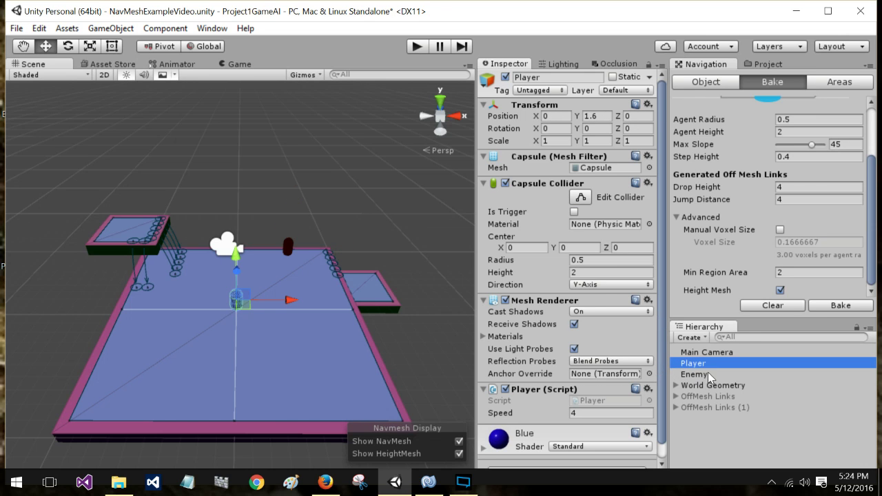
scroll(583, 276, "down", 1)
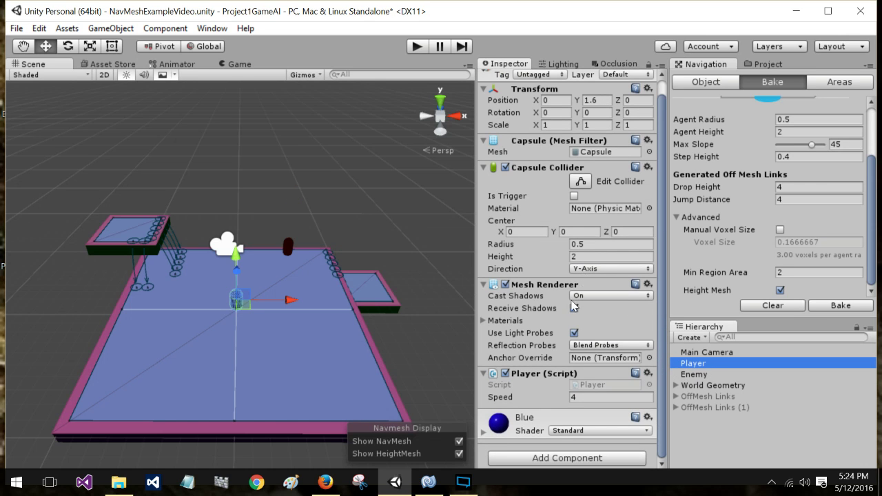
left_click(429, 483)
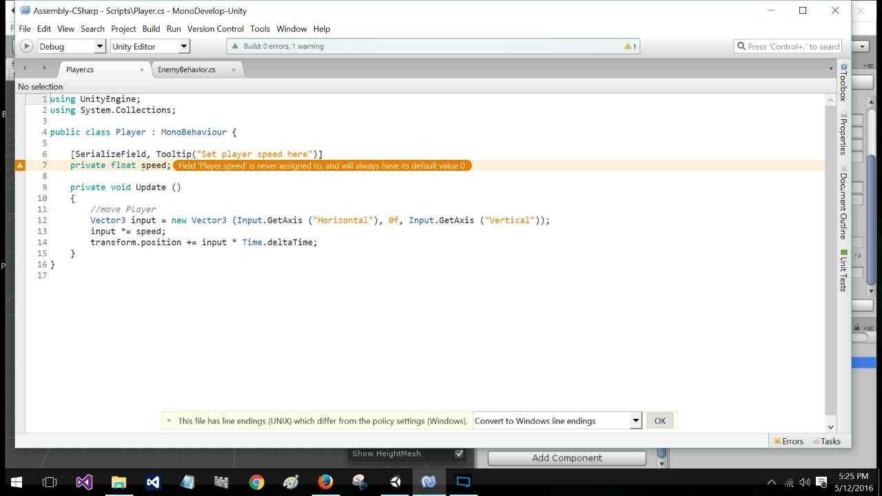
Step: Return to Unity and open the project's Input settings to examine the Horizontal and Vertical axes
left_click(400, 485)
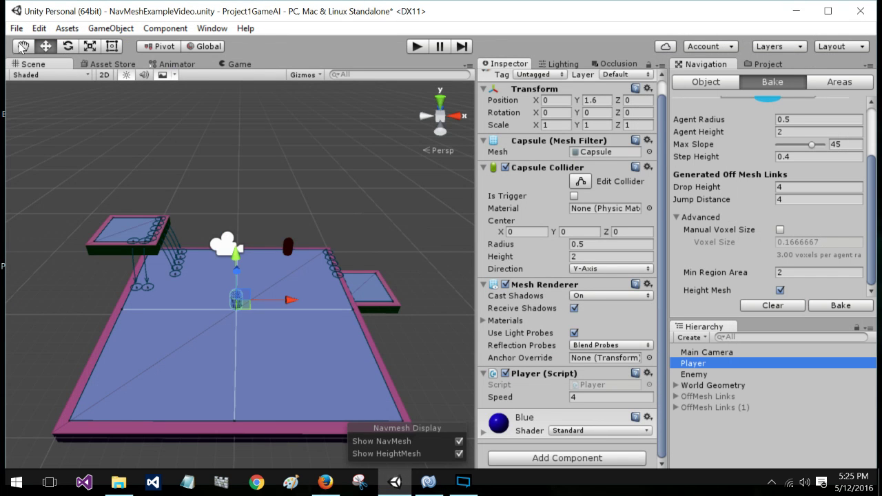
left_click(16, 29)
mouse_move(56, 31)
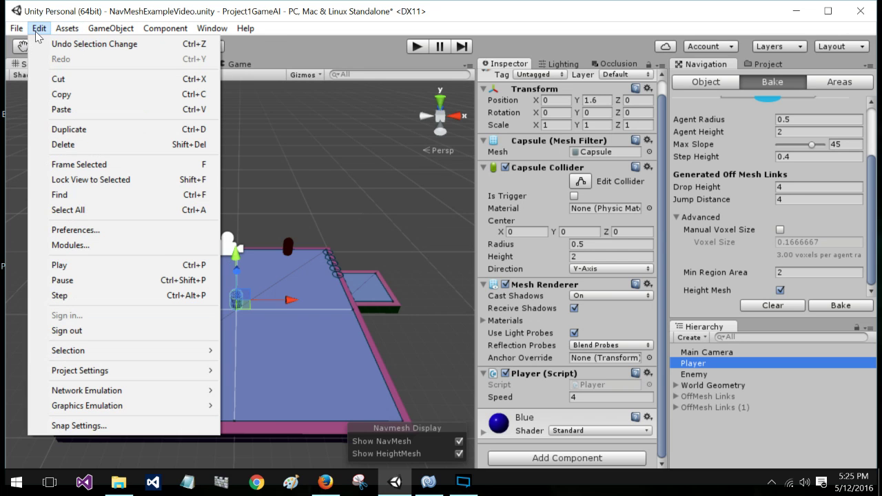
mouse_move(103, 376)
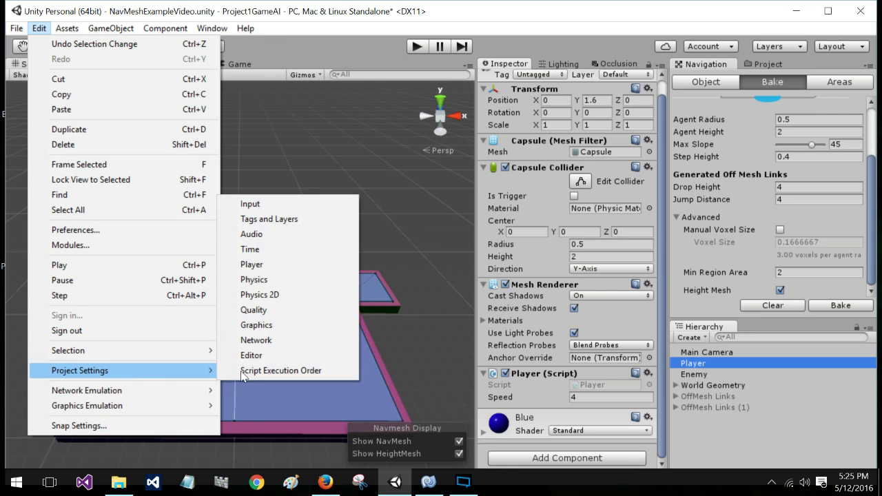
left_click(277, 206)
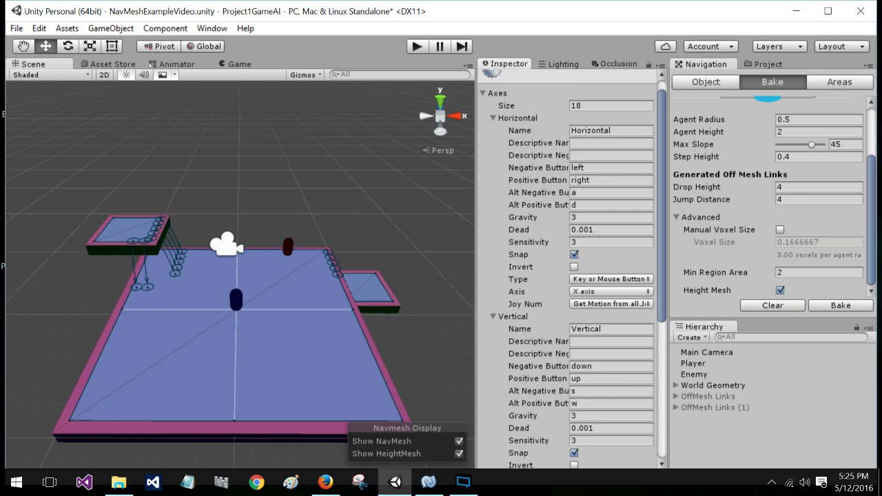
scroll(561, 341, "down", 3)
scroll(560, 340, "up", 1)
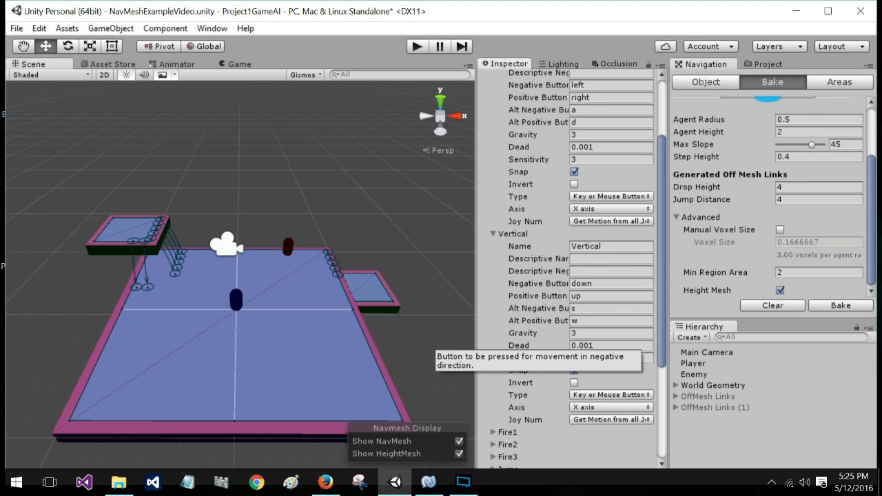
Step: Compare the axis names used in Player.cs in MonoDevelop with the Horizontal and Vertical axes in Unity's InputManager
left_click(429, 482)
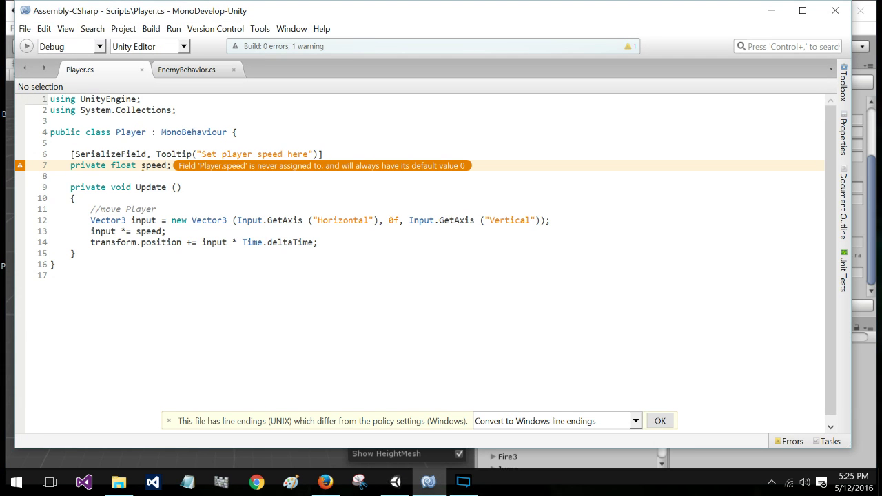
left_click(425, 488)
scroll(544, 345, "up", 3)
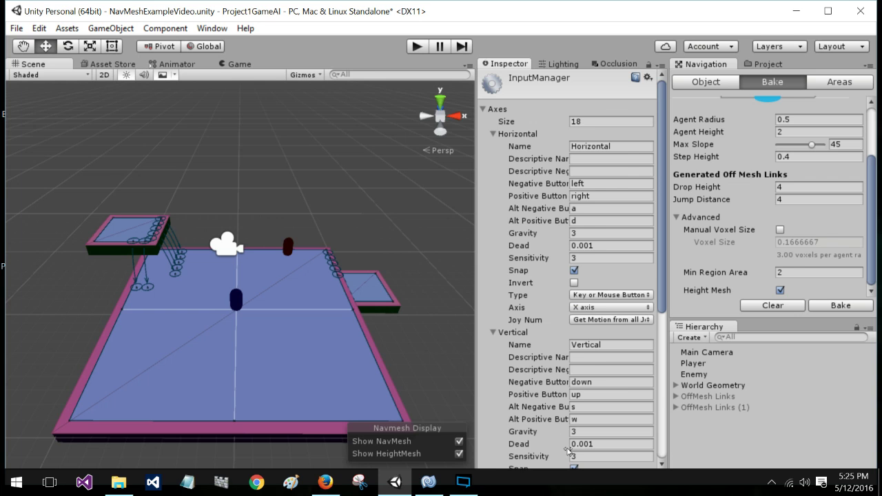
scroll(569, 451, "down", 3)
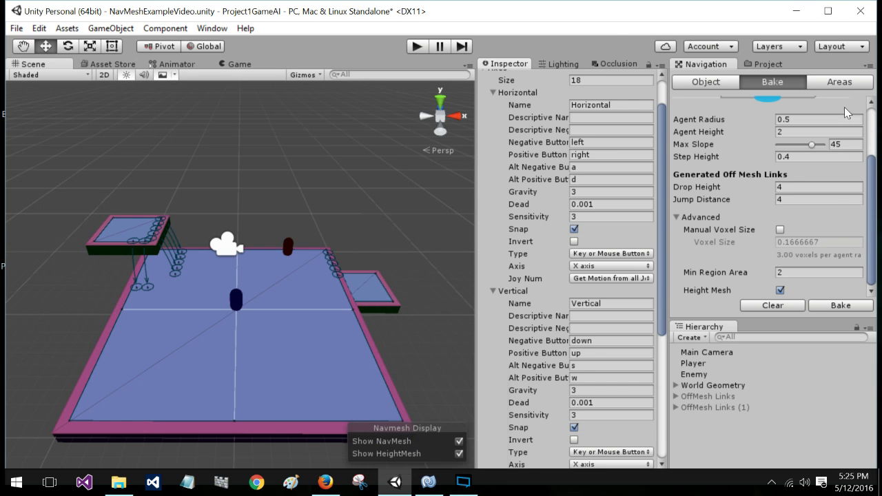
Step: Select the Enemy and examine its Enemy Behavior script component and Nav Mesh Agent settings
left_click(706, 376)
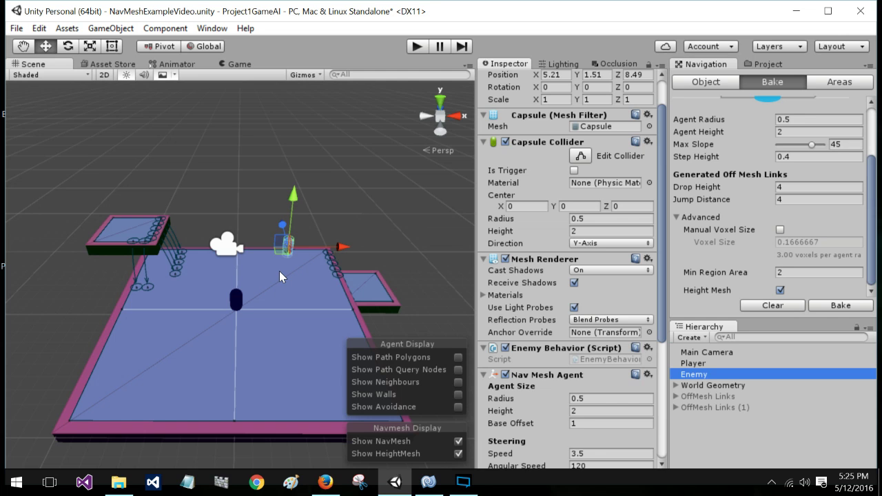
scroll(550, 343, "down", 5)
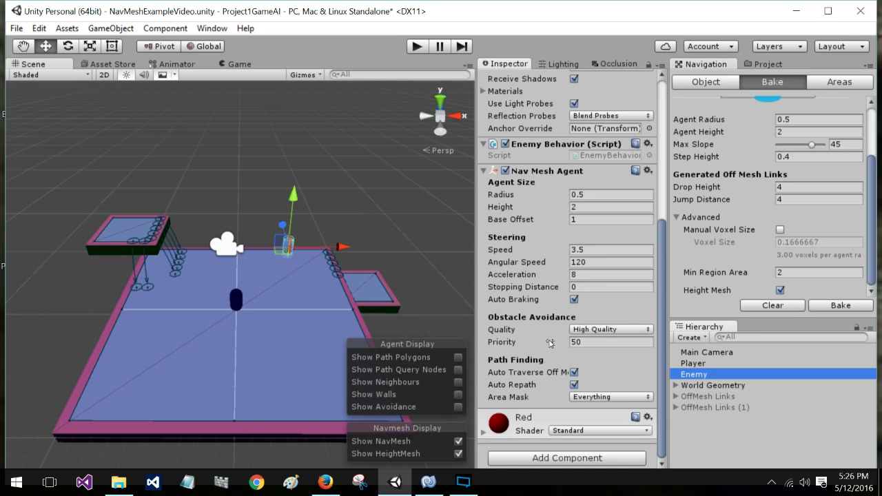
scroll(550, 344, "up", 5)
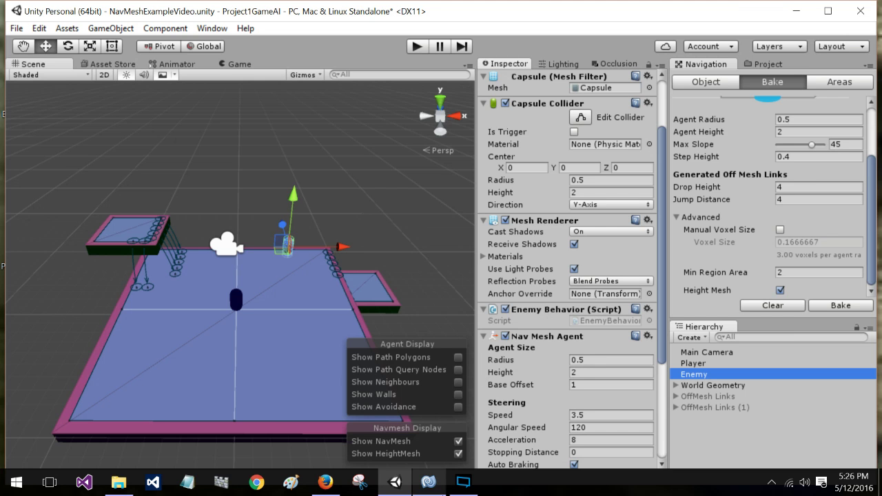
Step: Switch to MonoDevelop and read the EnemyBehavior.cs script, including its Awake and Update methods
left_click(429, 481)
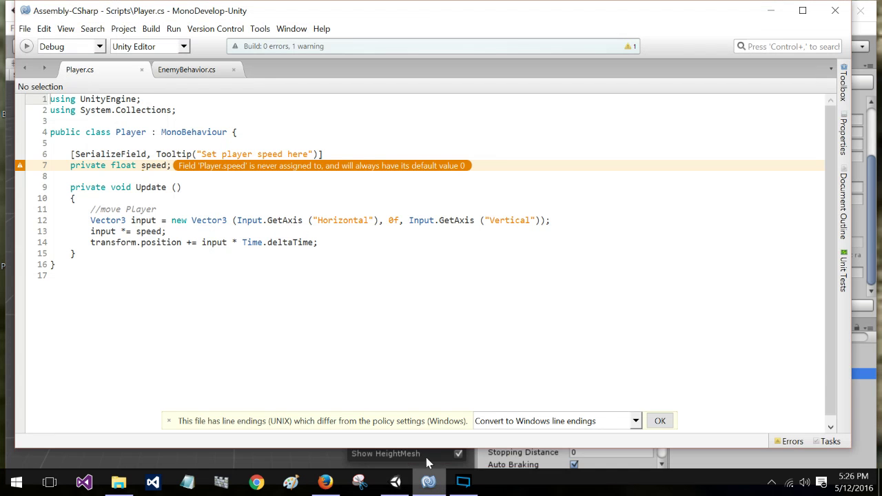
left_click(169, 72)
left_click(120, 76)
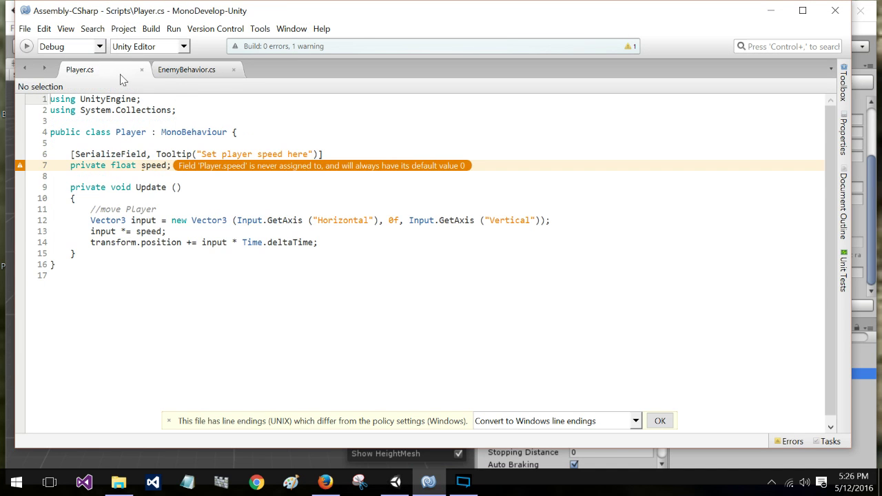
left_click(200, 75)
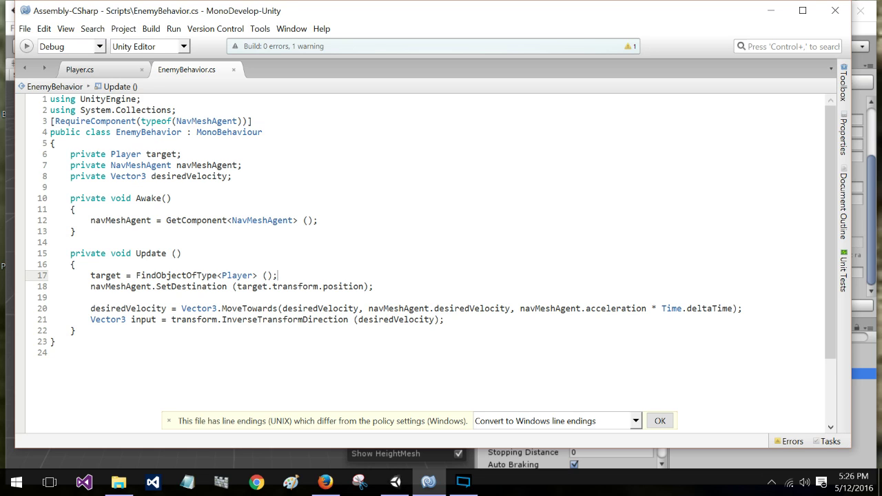
scroll(428, 262, "down", 1)
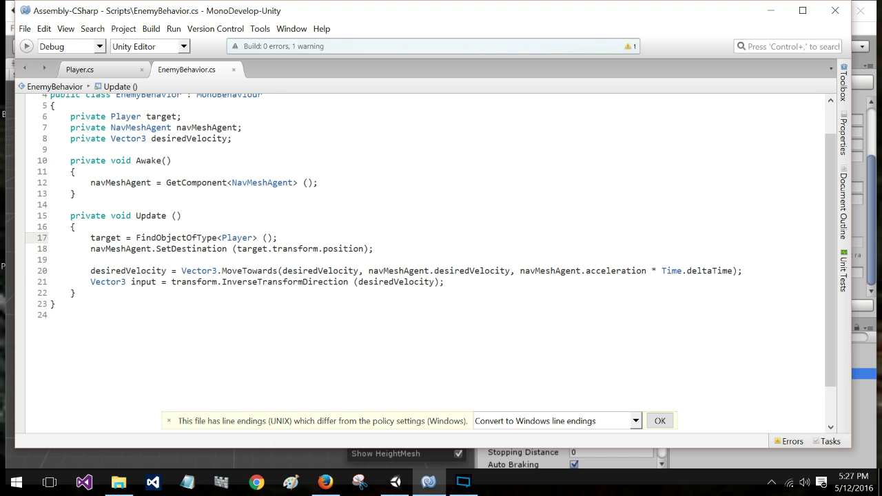
left_click(105, 70)
left_click(204, 70)
Step: Return to Unity, compare the Player's components with the Enemy's, and examine the Enemy's Nav Mesh Agent steering settings
left_click(396, 482)
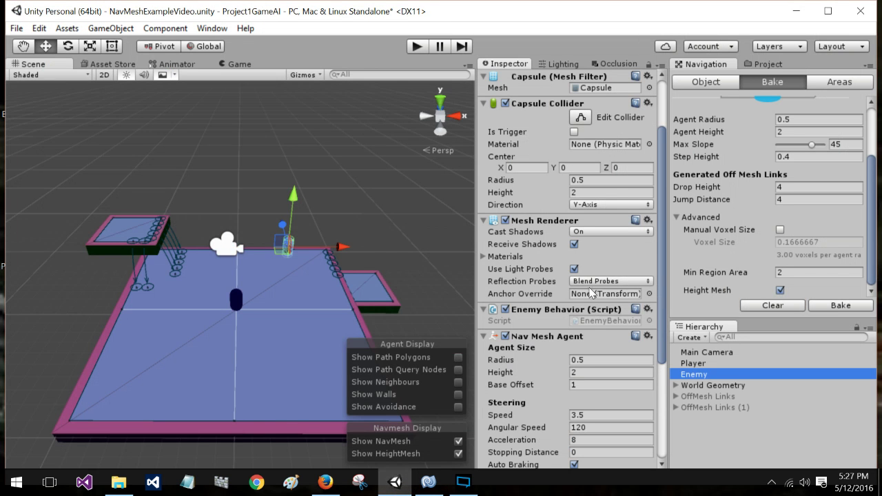
scroll(538, 345, "down", 3)
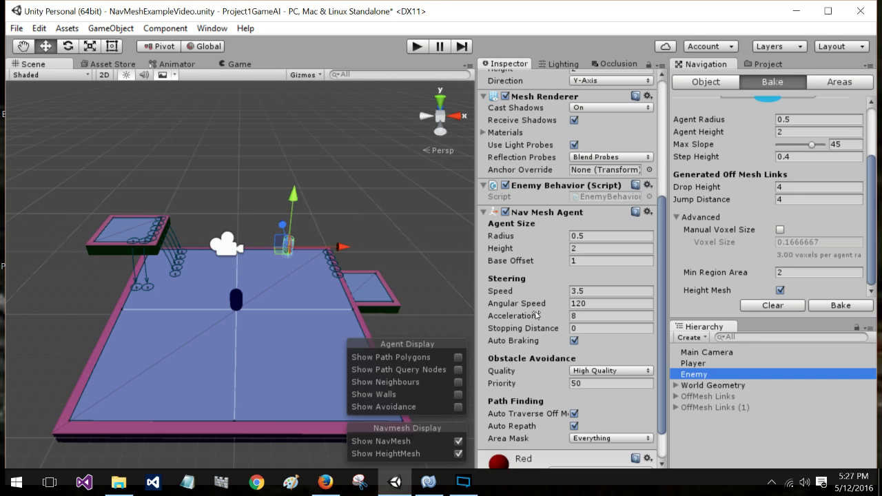
left_click(699, 363)
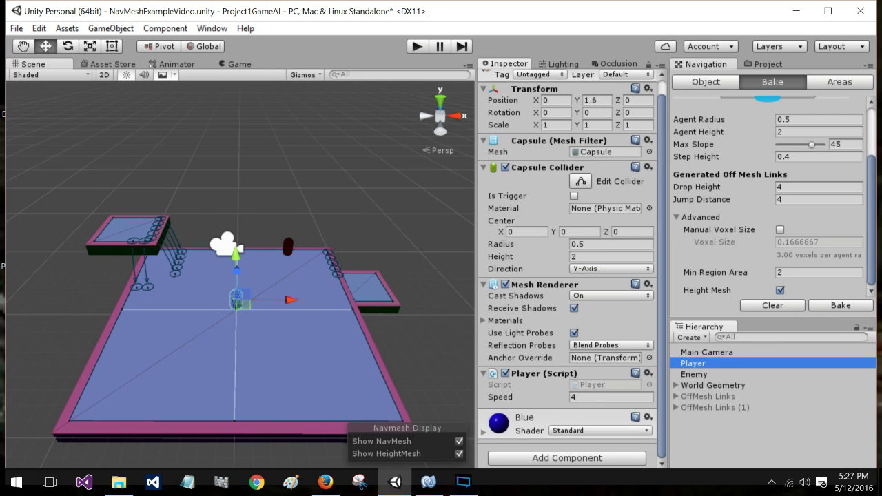
left_click(695, 376)
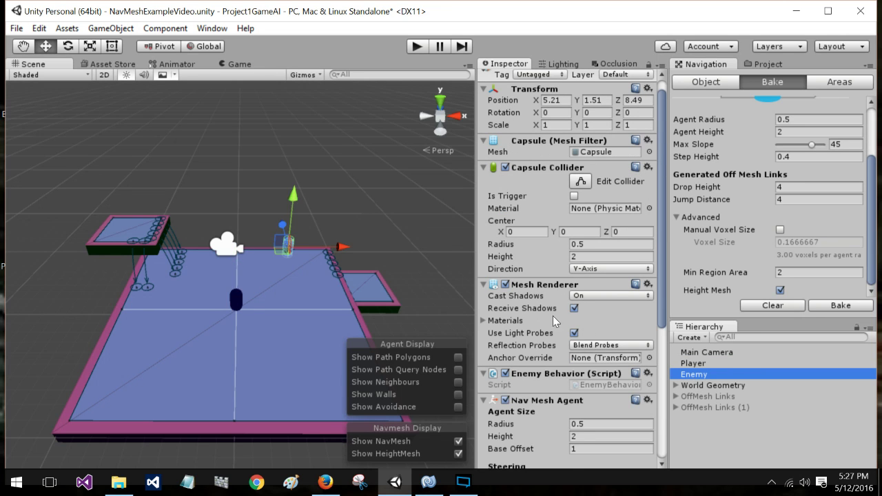
scroll(596, 350, "down", 6)
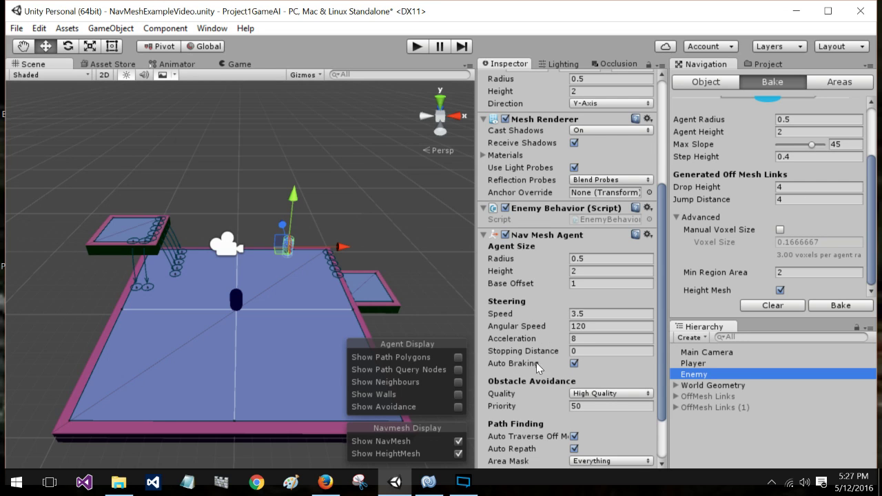
scroll(528, 368, "down", 2)
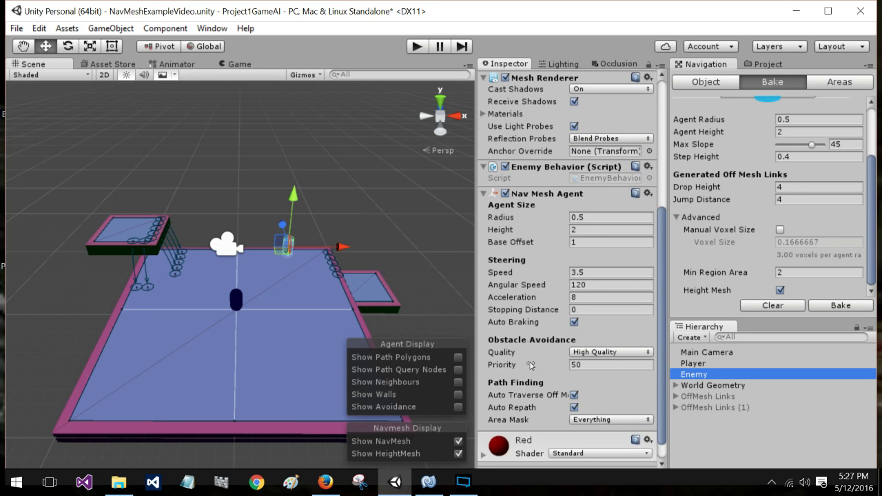
left_click(585, 311)
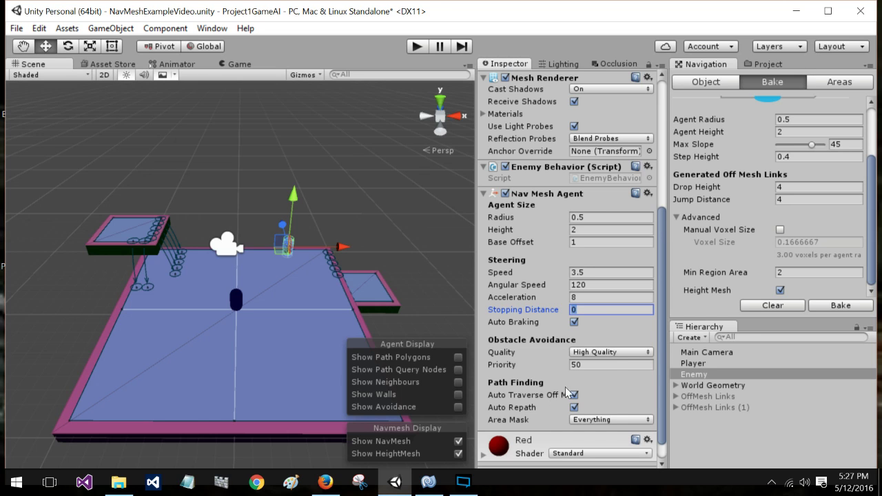
Step: Examine the obstacle avoidance Quality options of the Enemy's Nav Mesh Agent without changing the selection
left_click(614, 354)
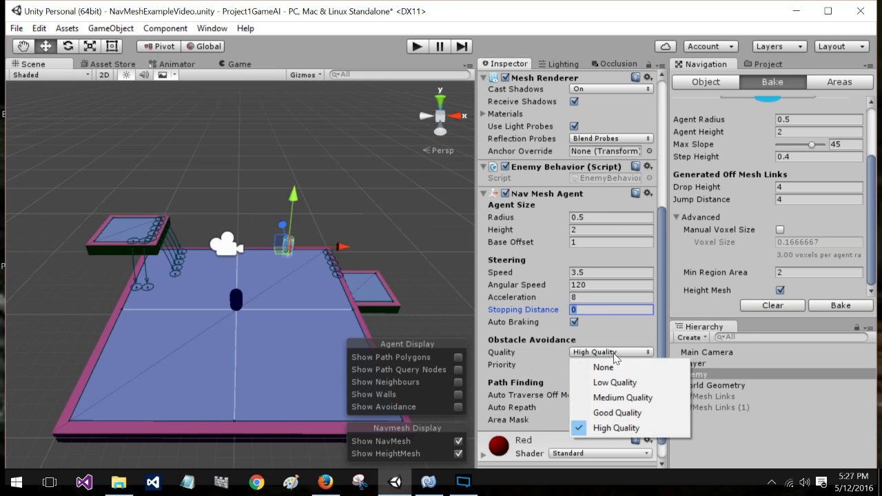
left_click(616, 342)
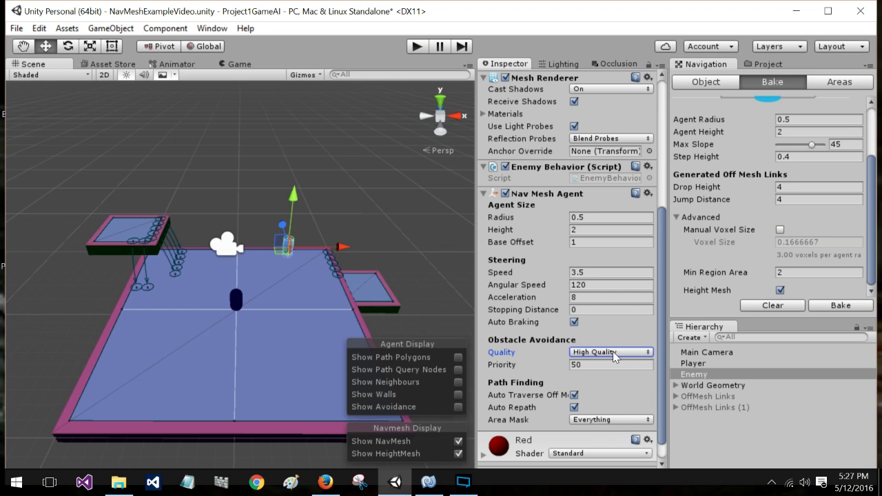
left_click(613, 352)
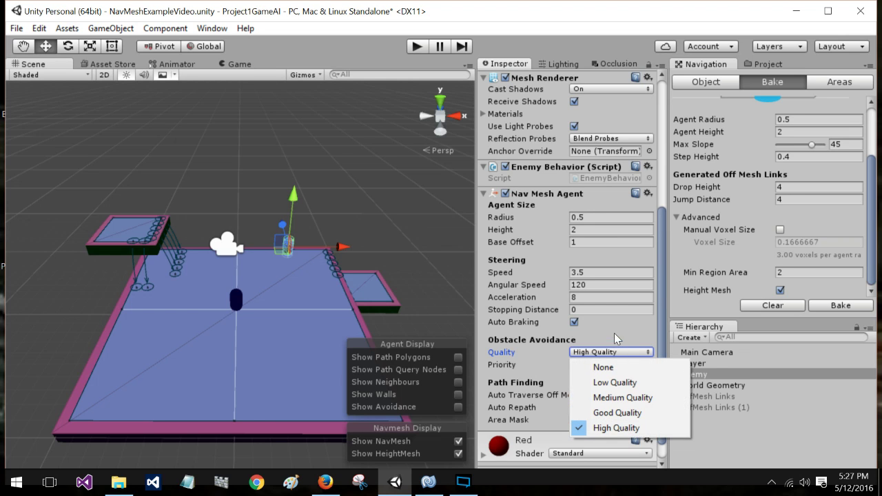
left_click(617, 338)
left_click(634, 353)
left_click(630, 336)
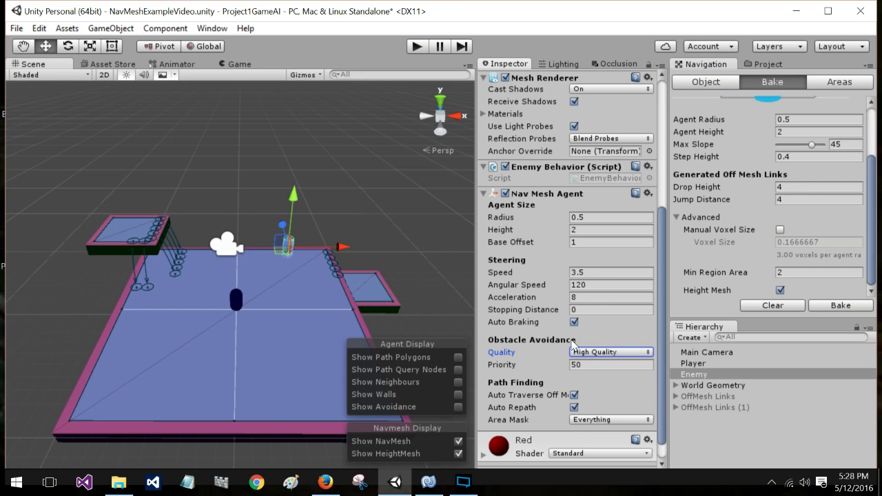
left_click(605, 352)
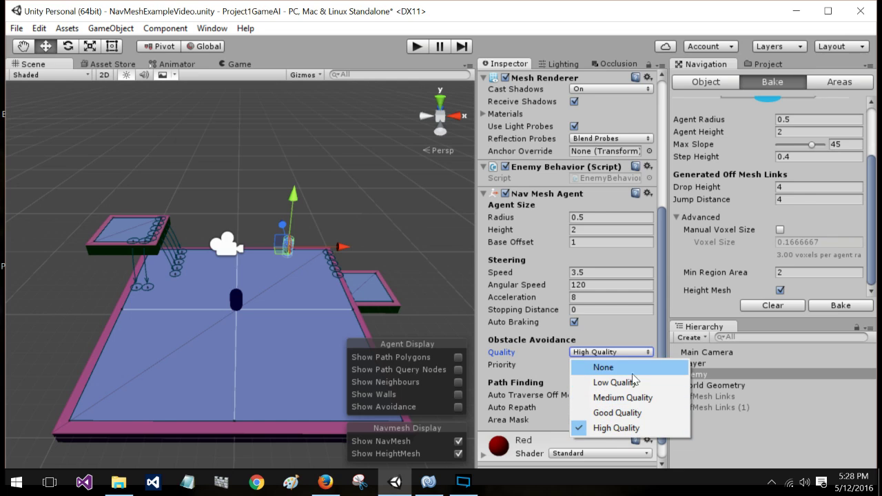
left_click(632, 338)
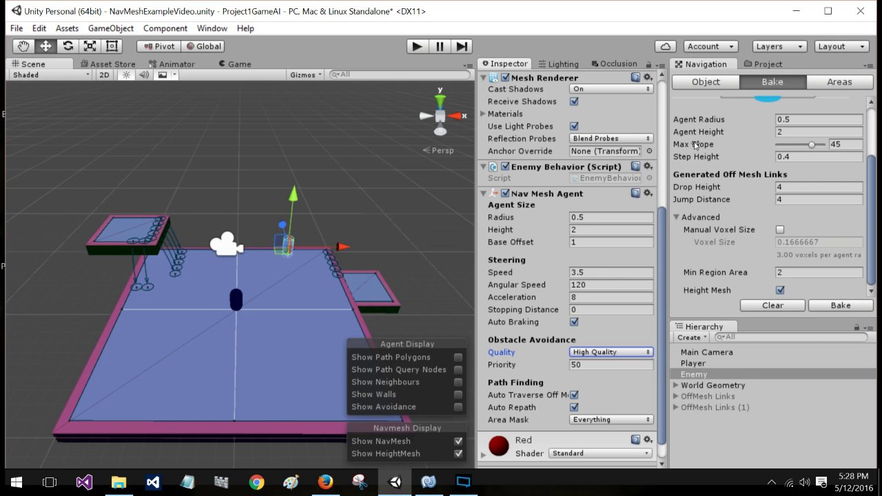
Step: Review the Inspector components of the Enemy, Main Camera and Player objects, ending with the Enemy selected
left_click_drag(663, 282, 658, 107)
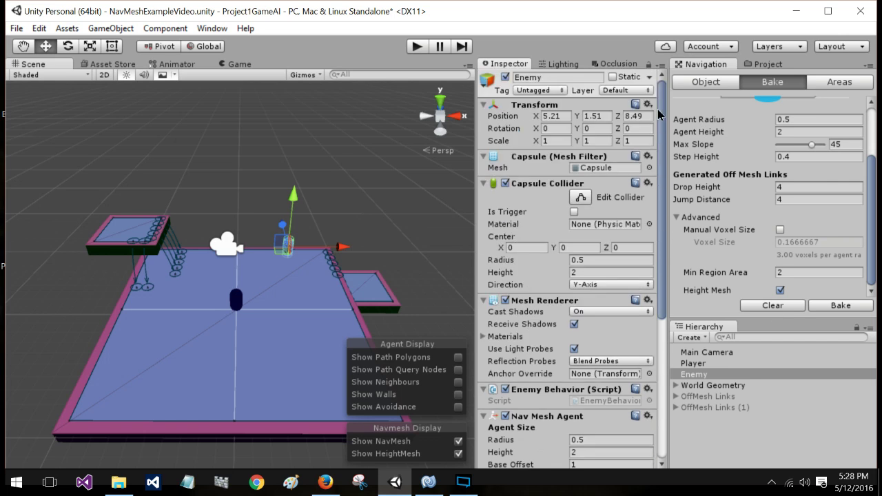
left_click(714, 374)
scroll(550, 373, "down", 5)
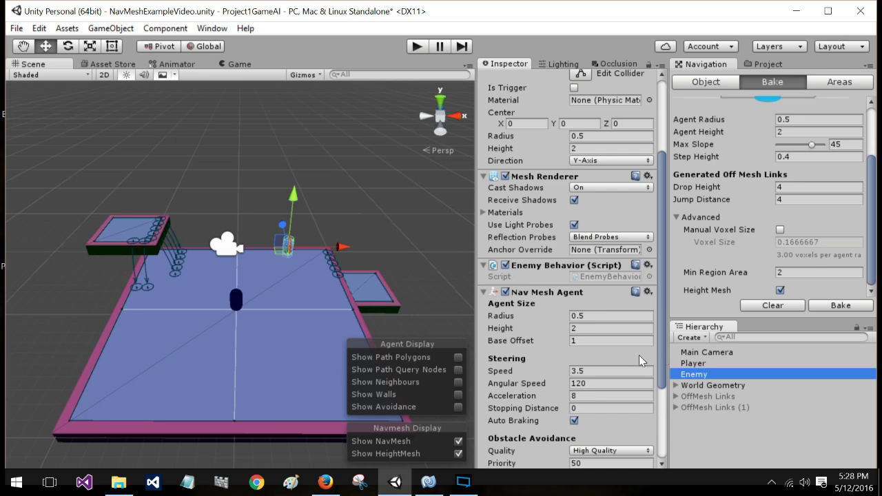
left_click(695, 378)
left_click(704, 353)
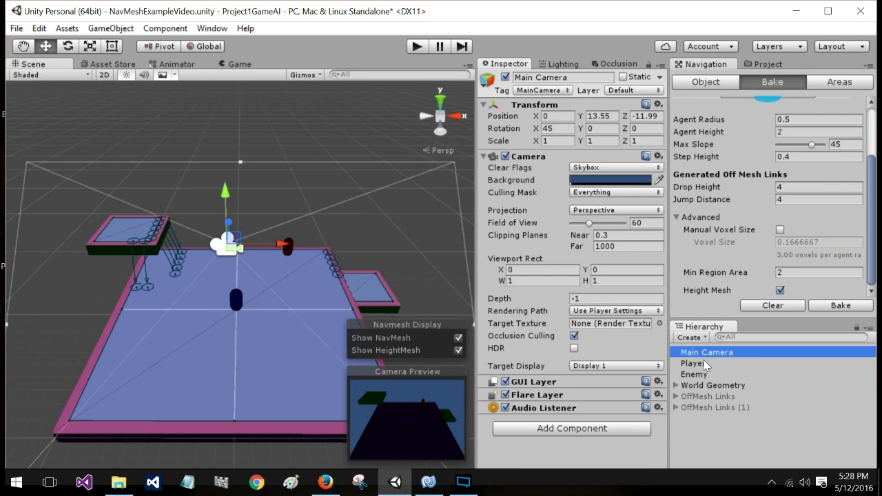
left_click(695, 364)
left_click(705, 373)
scroll(565, 276, "down", 3)
scroll(565, 206, "up", 3)
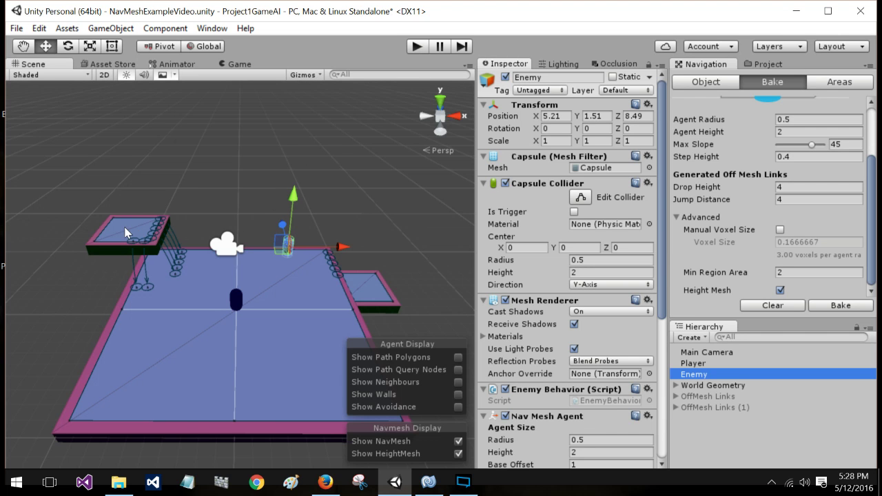
Step: Run the scene in Play mode to watch the Enemy pursue the Player, and stop it
left_click(416, 48)
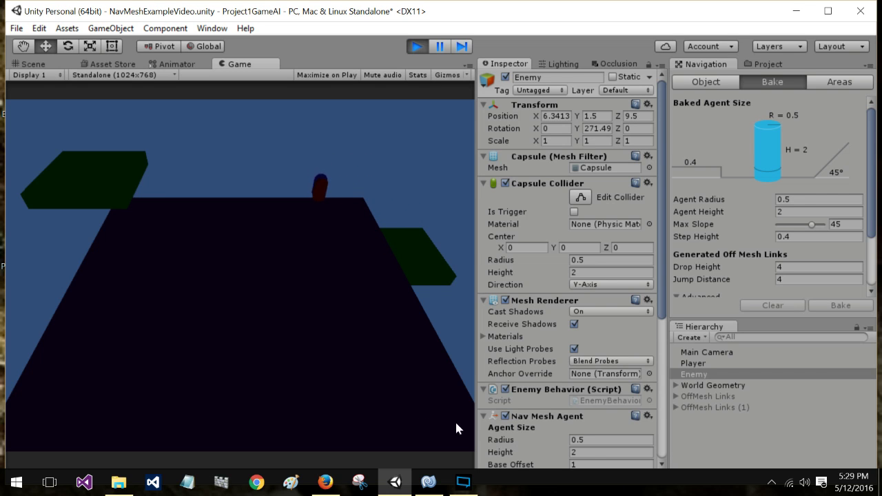
left_click(418, 47)
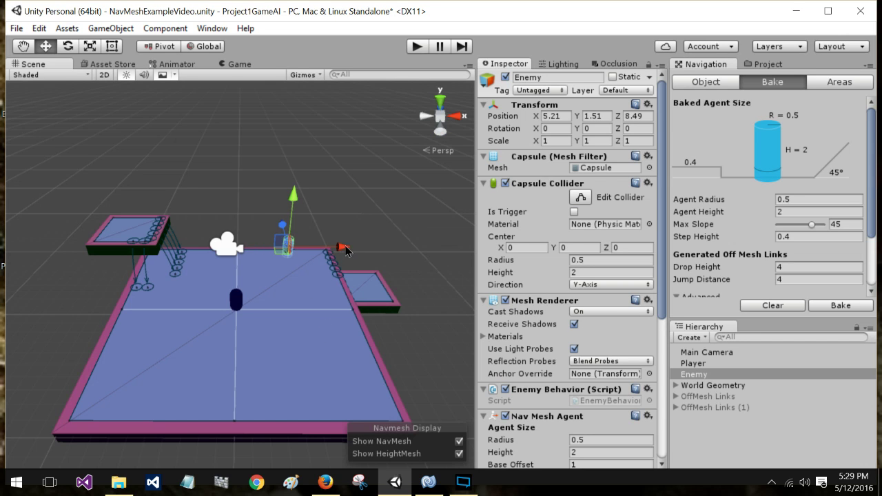
Step: Move the Enemy onto the raised green platform, at about X -9.39, Y 5.61, Z 7.24
left_click_drag(341, 255, 135, 196)
left_click_drag(184, 214, 74, 143, "alt")
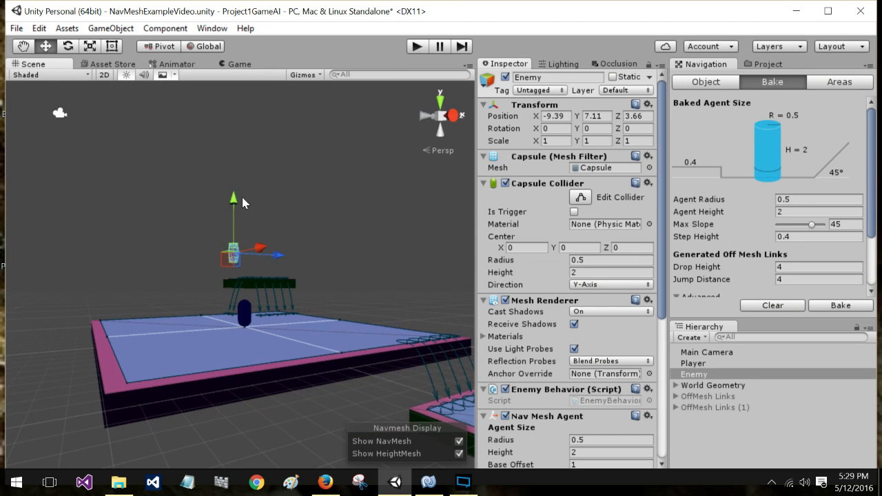
left_click_drag(234, 201, 182, 256)
left_click(296, 291)
left_click(255, 253)
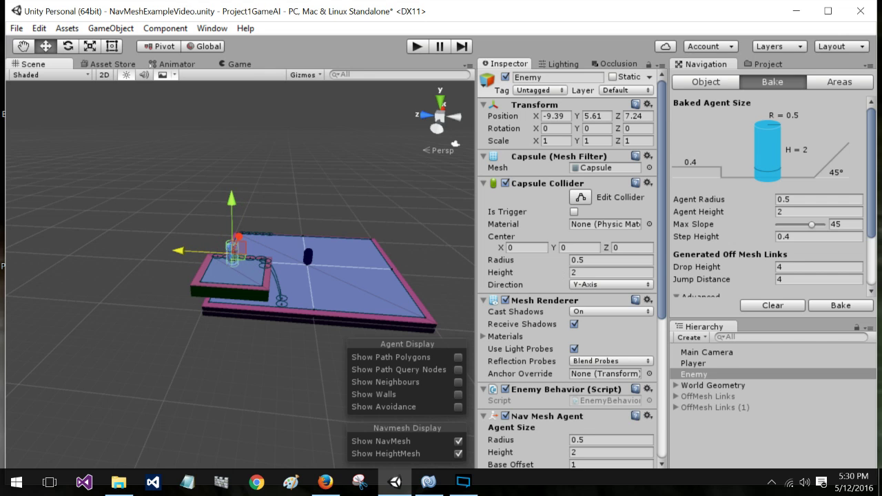
Step: Expand World Geometry in the scene hierarchy and select its Drop Point object
left_click(698, 399)
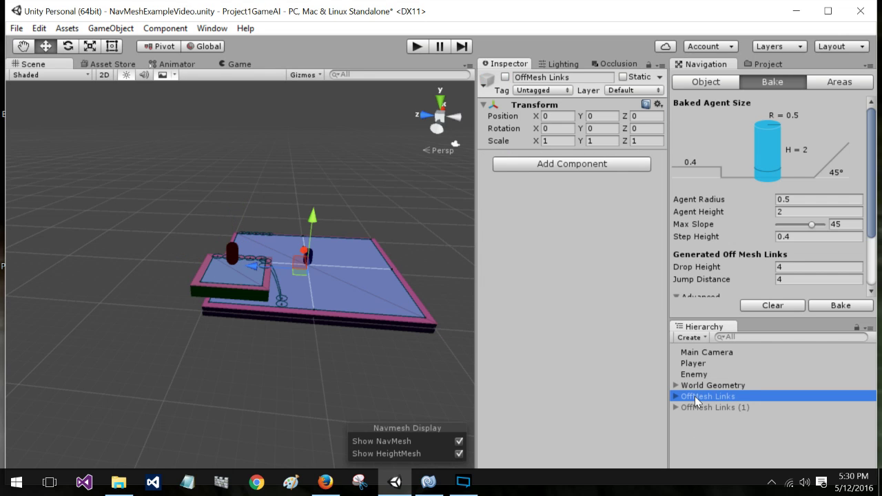
left_click(676, 386)
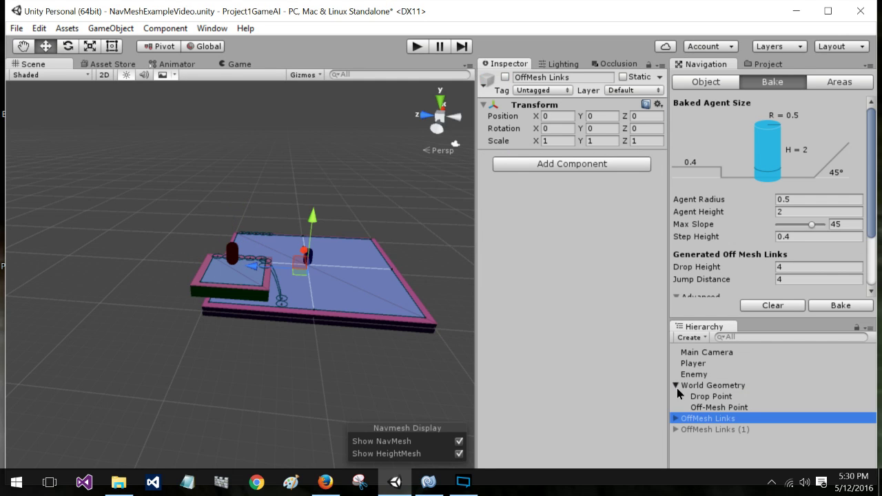
left_click(676, 387)
left_click(676, 397)
left_click(676, 397)
left_click(676, 386)
left_click(714, 396)
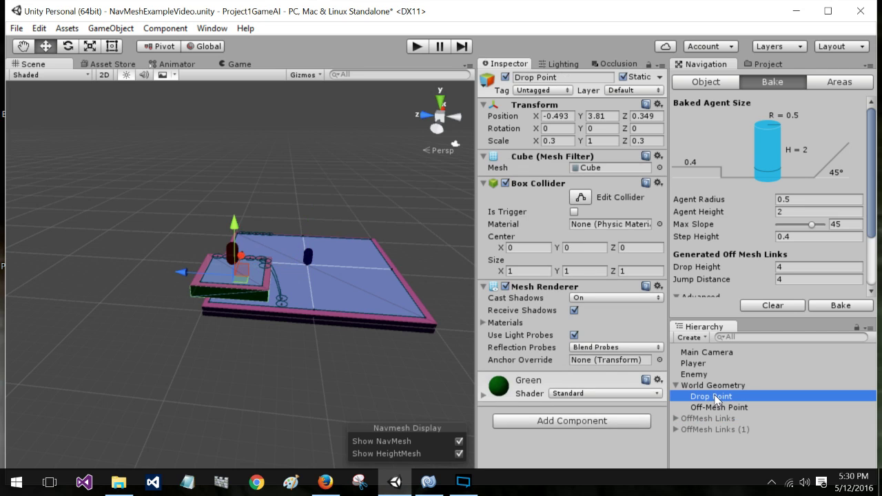
Step: Deactivate the Drop Point object to identify its platform, and reactivate it
left_click(506, 77)
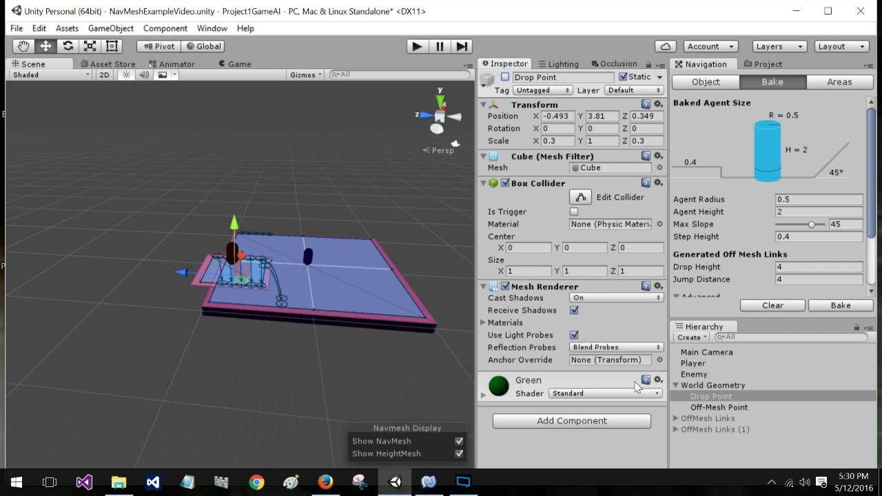
left_click(697, 397)
left_click(506, 78)
left_click(506, 78)
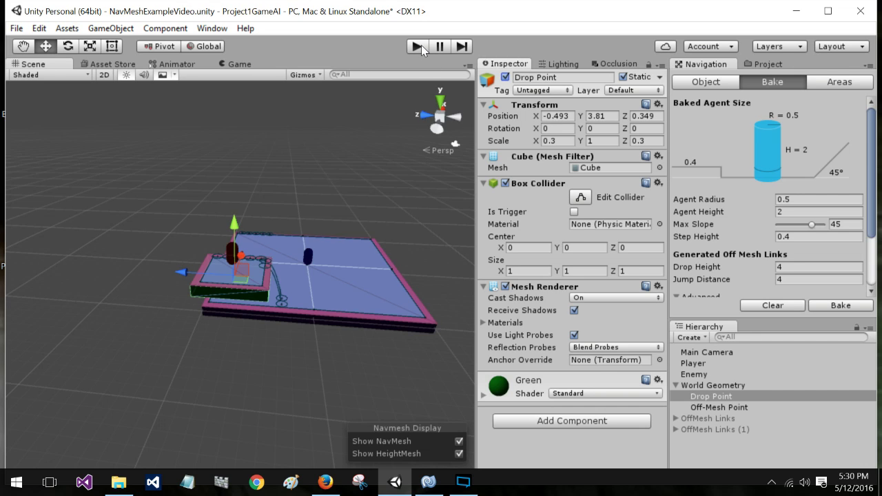
Step: Set the generated off-mesh links' Drop Height and Jump Distance to 0, and rebake the NavMesh
scroll(727, 282, "down", 3)
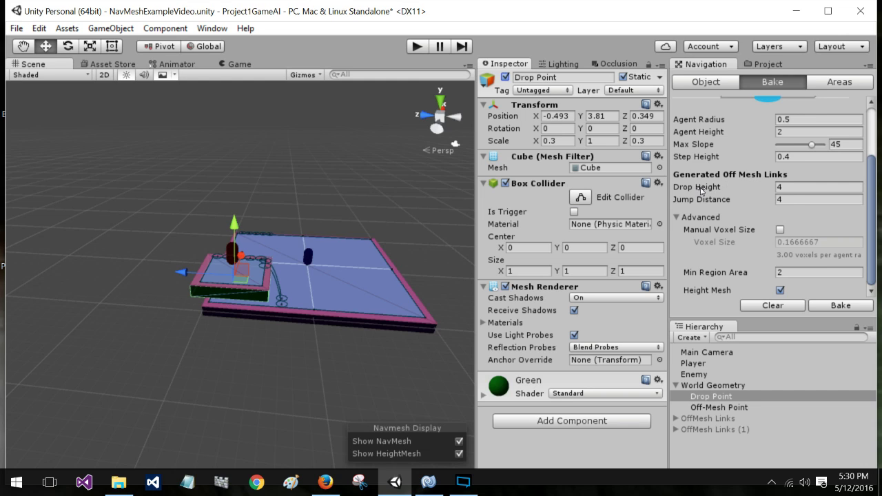
left_click(784, 189)
key("ctrl+a")
left_click(787, 198)
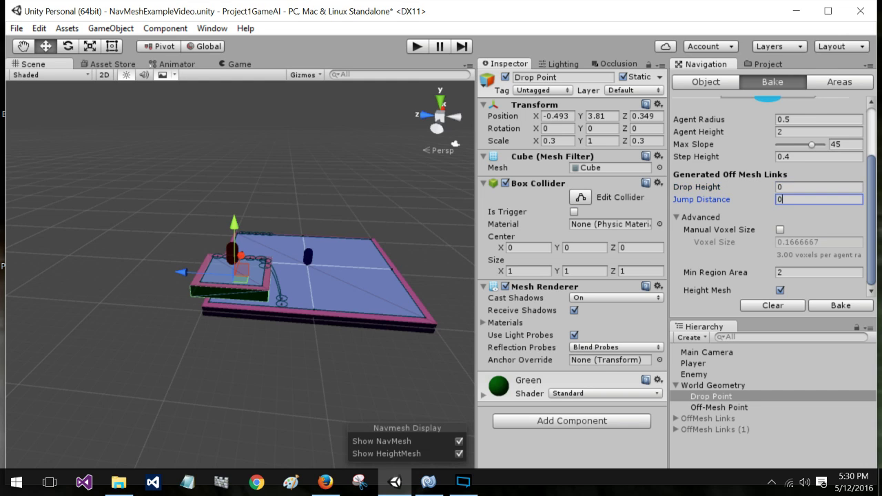
left_click(401, 245)
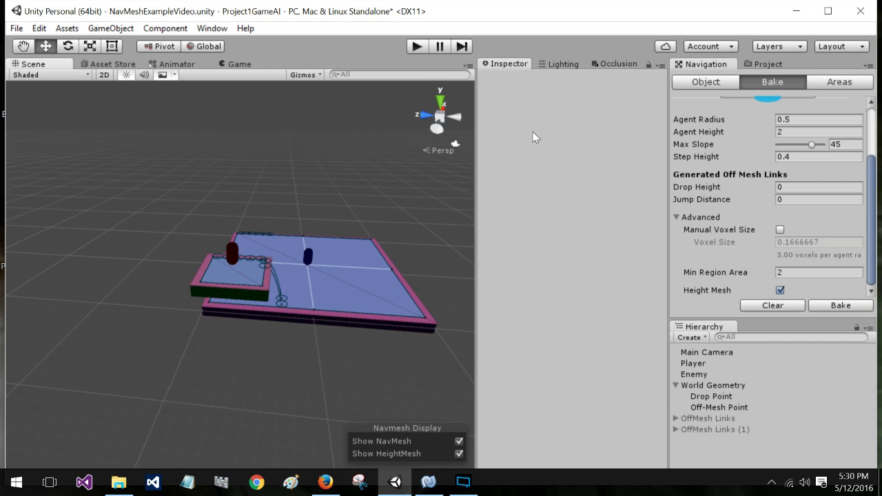
left_click(824, 308)
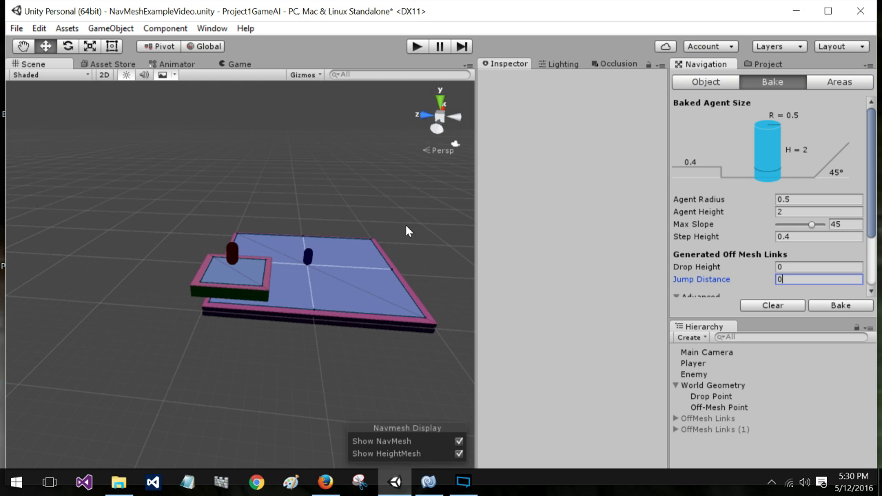
Step: Run the scene in Play mode to test the Enemy on the raised platform without generated off-mesh links
left_click_drag(397, 224, 398, 92, "alt")
left_click(418, 47)
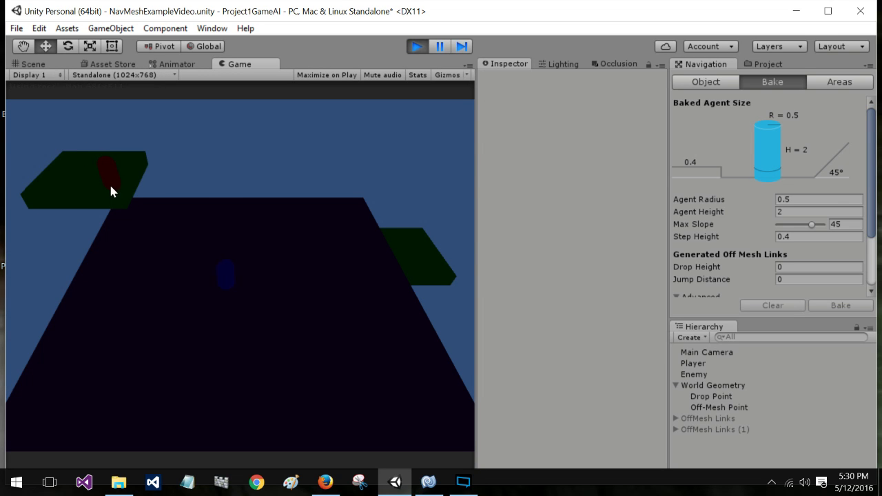
Step: Stop the Play mode test and select the raised Drop Point platform in the scene
left_click(417, 47)
scroll(758, 250, "down", 2)
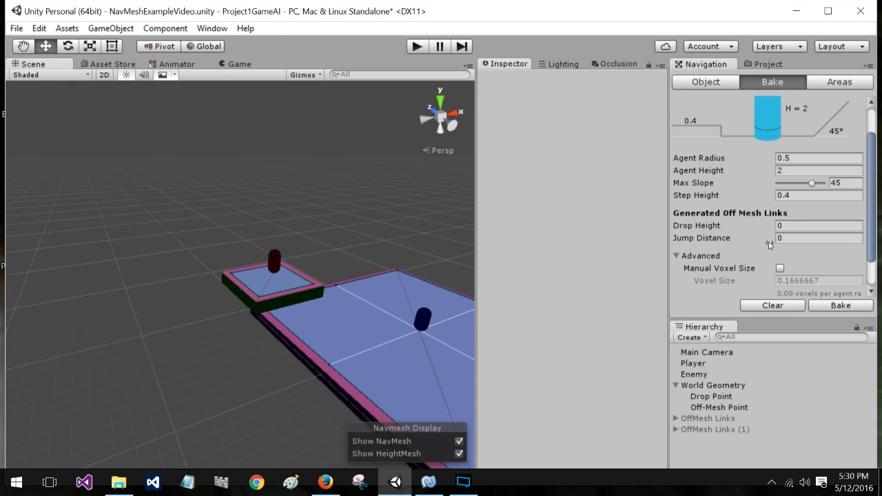
left_click(271, 297)
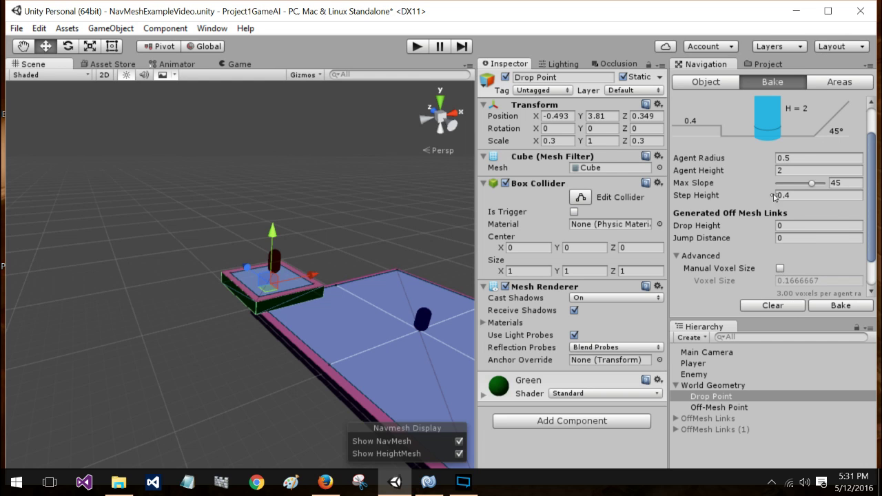
Step: Lower the baked agent's Max Slope to 11.1 degrees, and restore it to 45
scroll(790, 224, "up", 3)
left_click(788, 224)
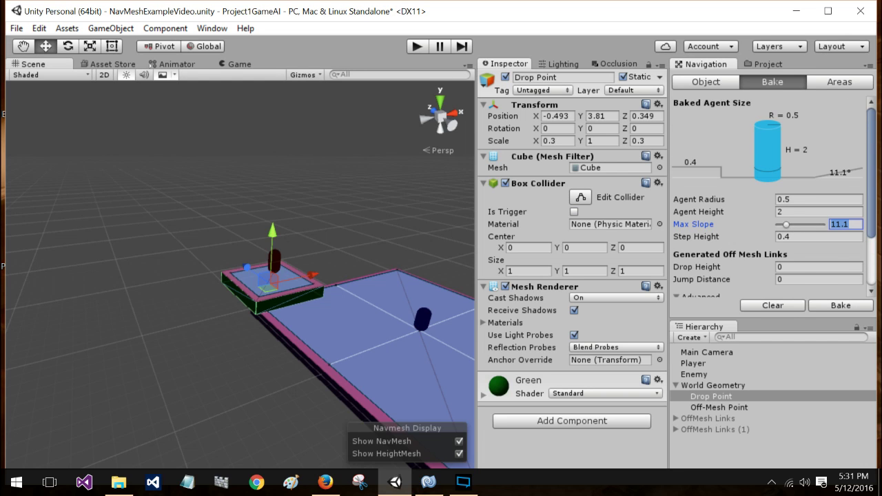
type("45")
key("Tab")
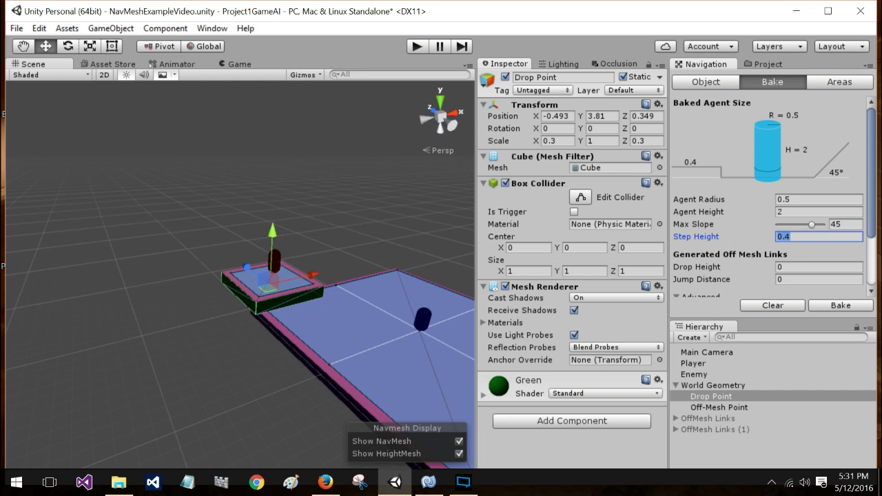
Step: Set the generated off-mesh links' Drop Height and Jump Distance to 4, and rebake the NavMesh
scroll(810, 242, "down", 2)
left_click(819, 225)
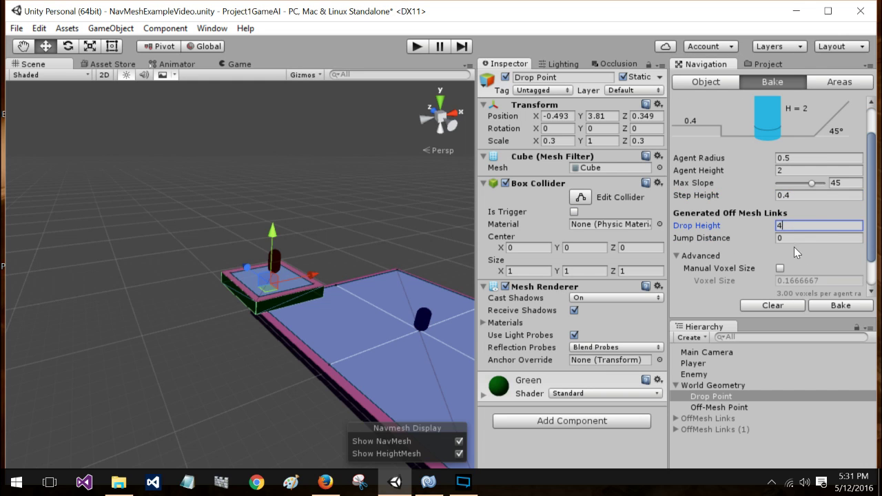
key("Tab")
type("4")
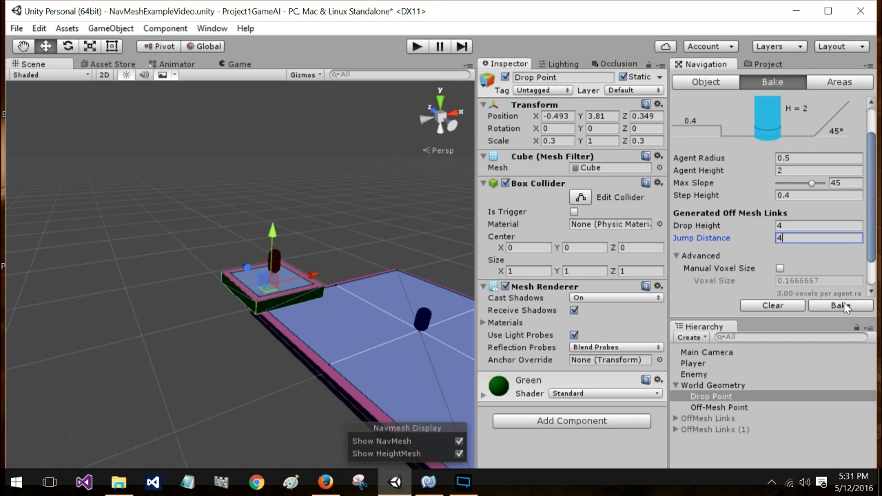
left_click(841, 305)
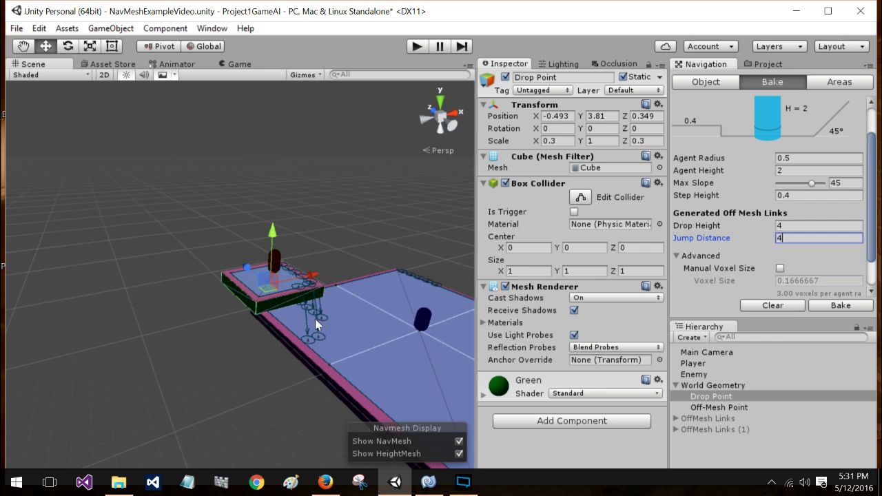
Step: Run the scene in Play mode to test the Enemy on the raised platform with generated off-mesh links, and stop it
left_click(418, 46)
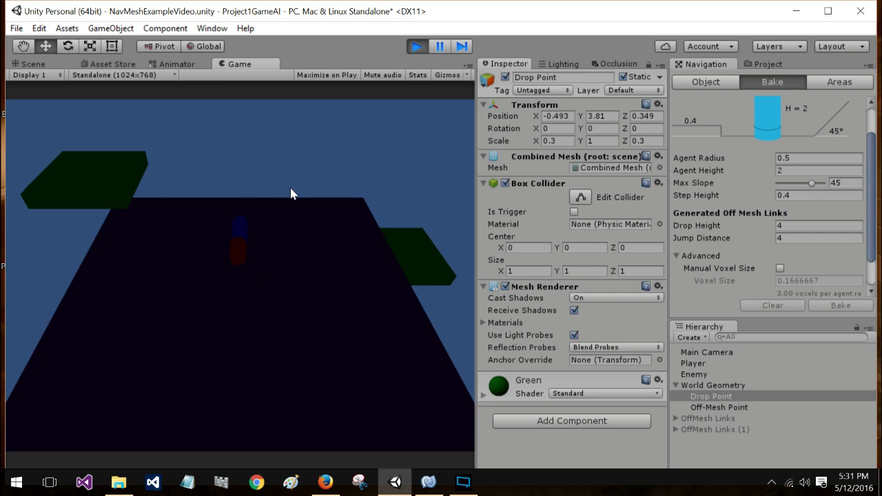
left_click(417, 46)
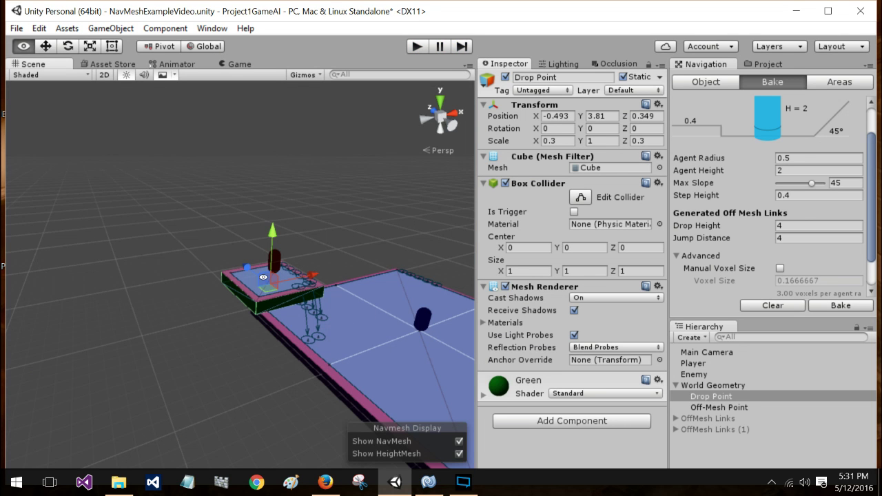
left_click_drag(364, 288, 437, 258, "alt")
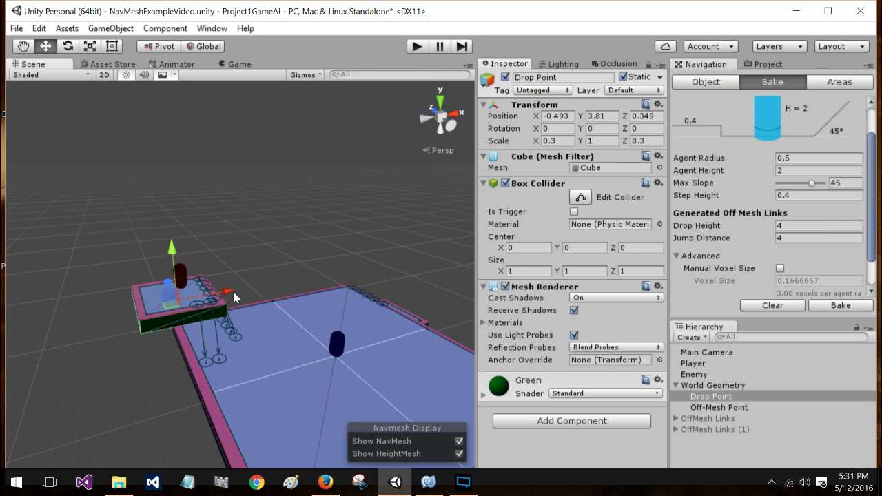
left_click_drag(228, 296, 266, 291)
key("ctrl+z")
Step: Collapse World Geometry, and move the Enemy from the raised platform to the lower one at about X 15.86, Y -2.65, Z 7.24
left_click(677, 386)
left_click(712, 385)
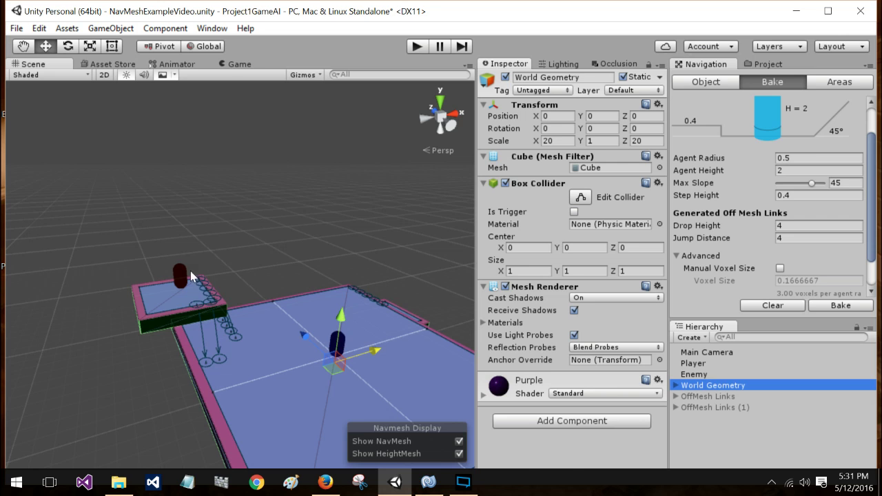
left_click(179, 275)
left_click_drag(231, 273, 504, 215)
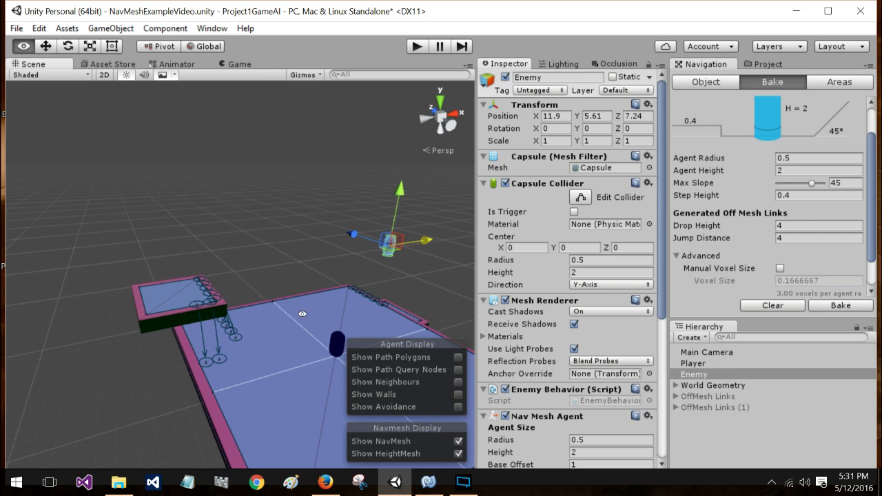
left_click_drag(261, 310, 351, 259, "alt")
left_click_drag(260, 200, 267, 262)
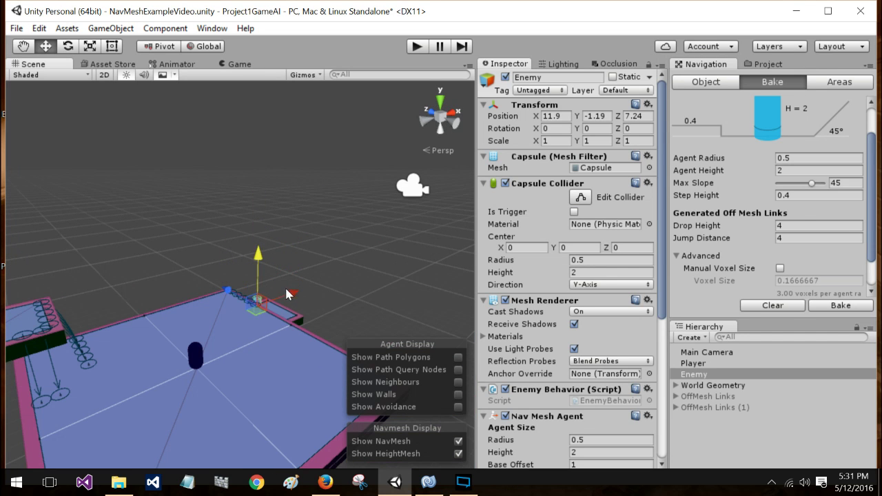
left_click_drag(288, 293, 317, 290)
left_click_drag(285, 244, 285, 259)
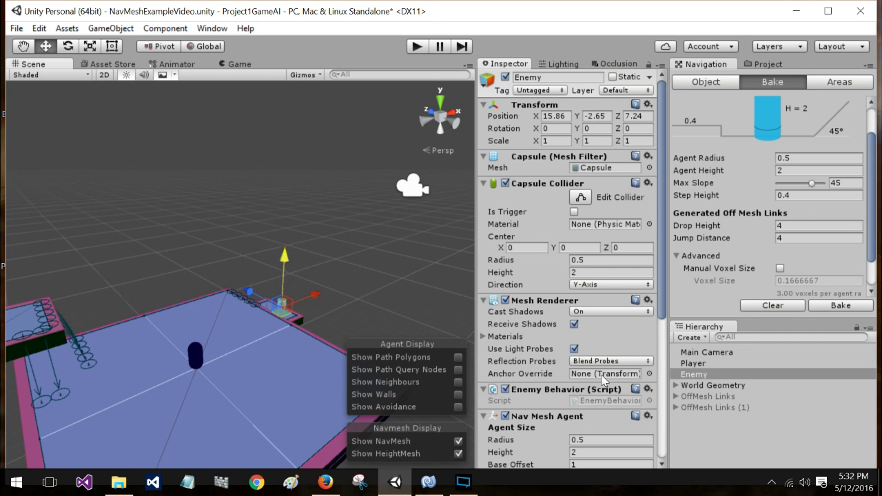
Step: Raise the Enemy onto the lower platform's surface at about X 14.954, Y -1.454, and test its navigation in Play mode
double_click(687, 375)
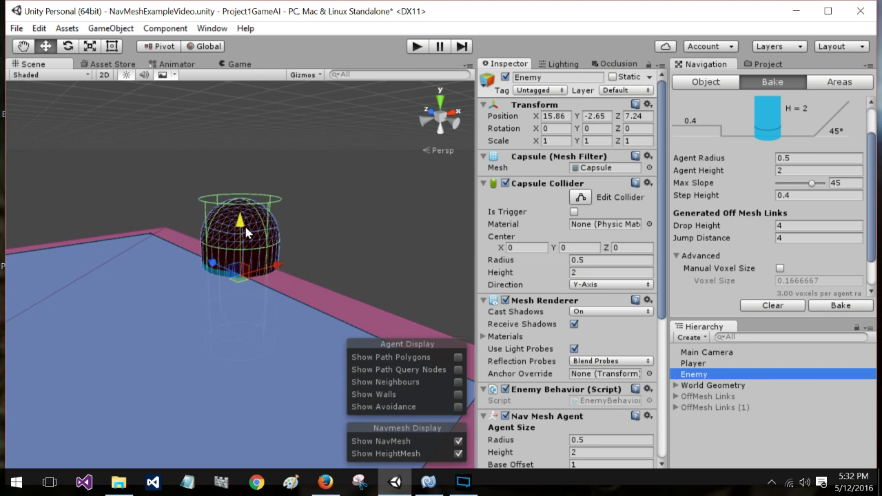
left_click_drag(248, 232, 247, 153)
left_click_drag(279, 185, 218, 190)
scroll(386, 304, "down", 10)
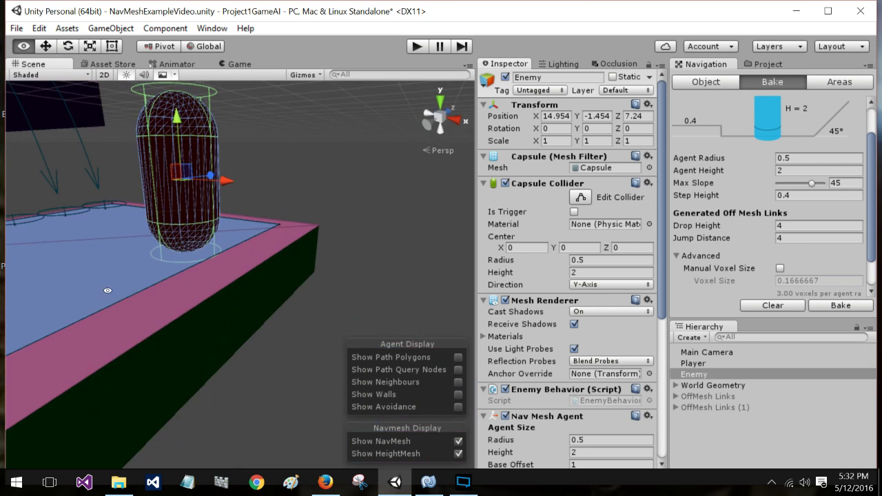
left_click_drag(140, 231, 62, 188, "alt")
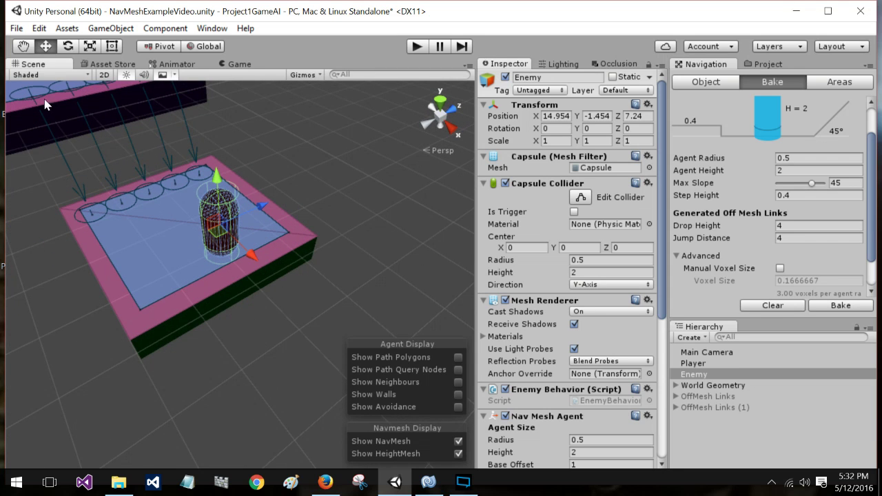
left_click(422, 46)
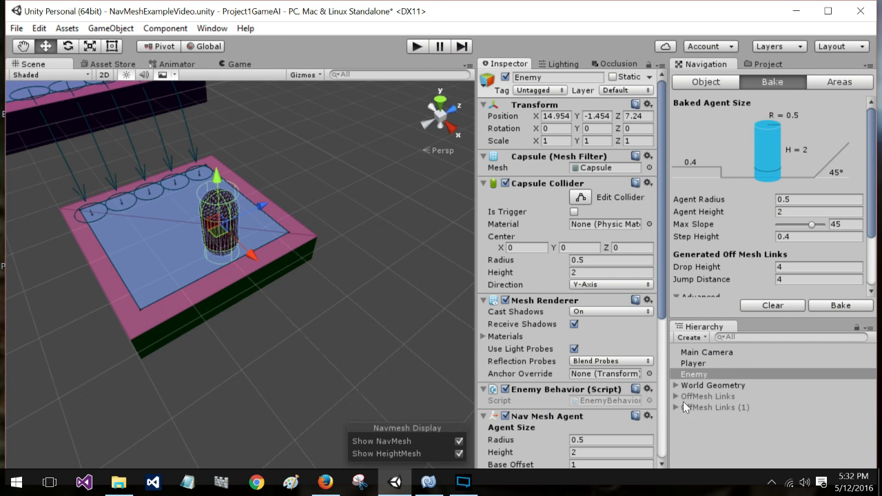
Step: Expand the inactive OffMesh Links object to show its Jump Link and End children, and activate it
left_click(710, 396)
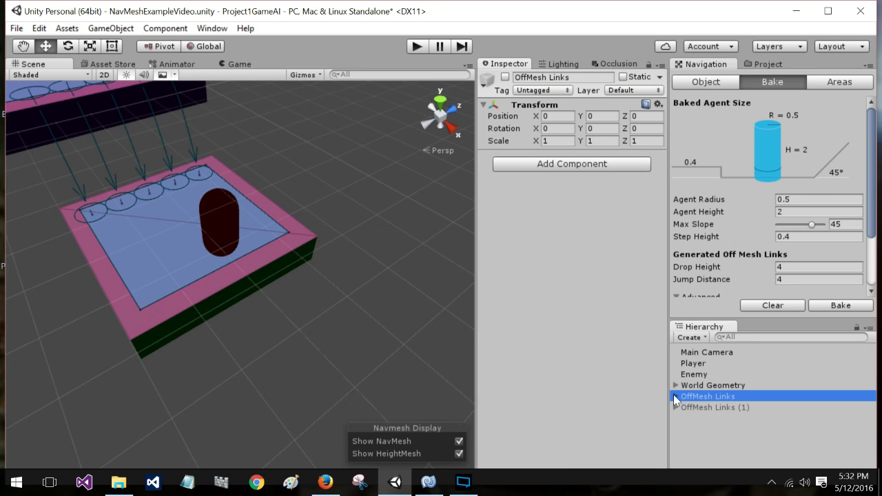
left_click(674, 395)
left_click(673, 395)
left_click(675, 396)
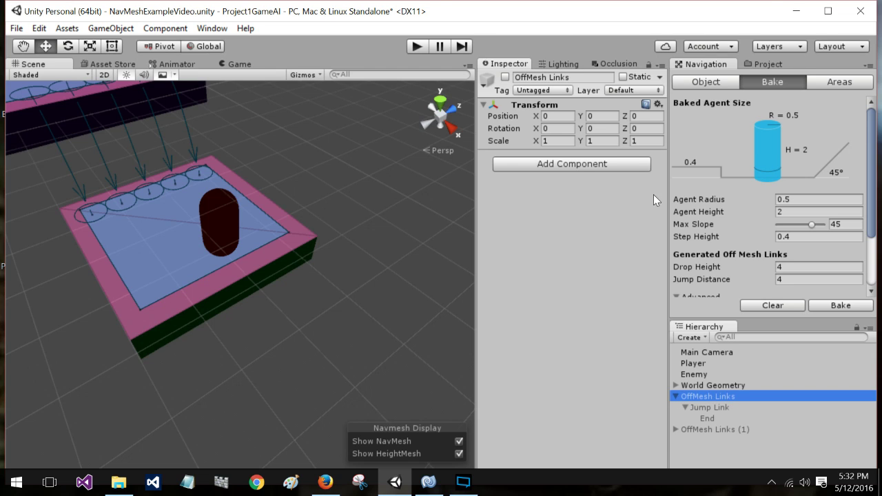
left_click(505, 77)
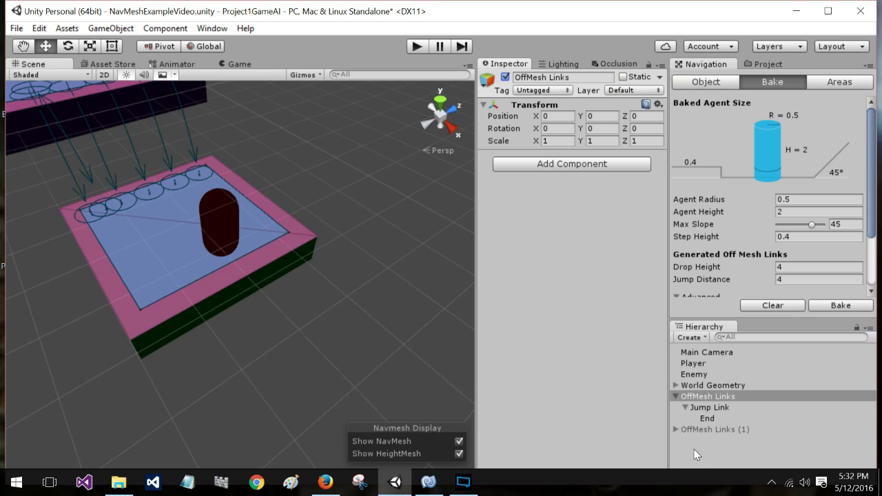
Step: Activate the OffMesh Links (1) object, leaving its Static flag off
left_click(692, 430)
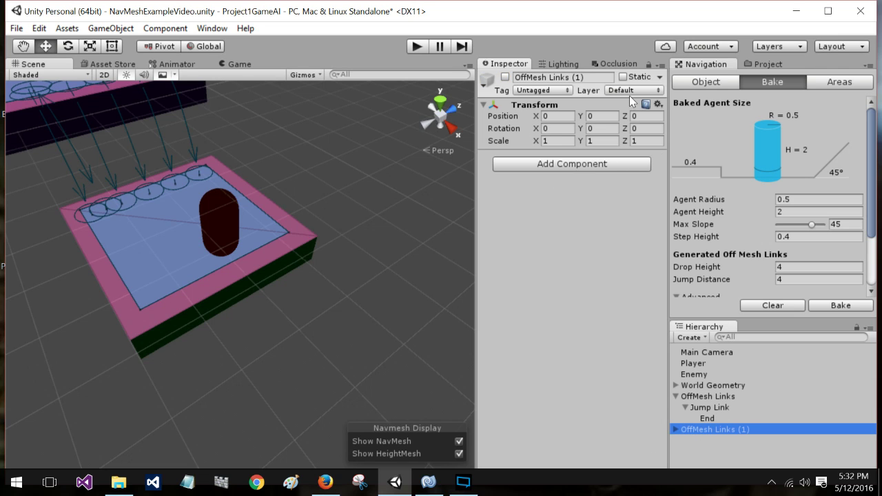
left_click(623, 77)
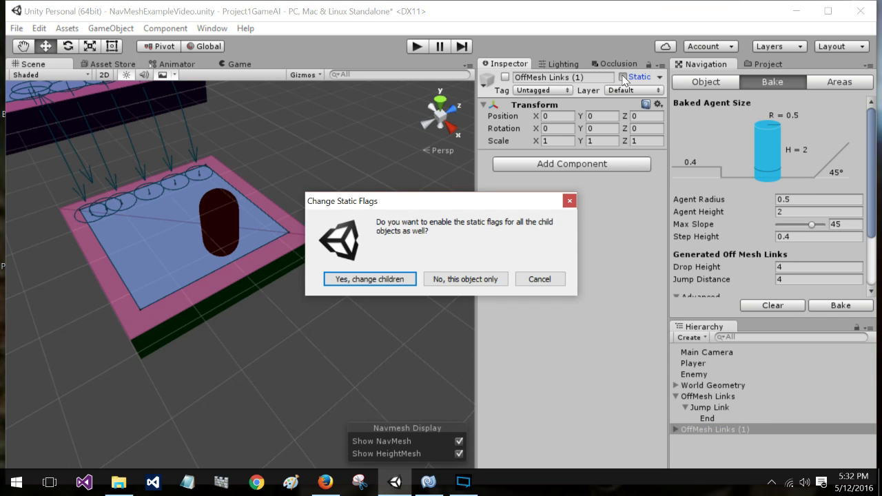
left_click(545, 280)
left_click(702, 430)
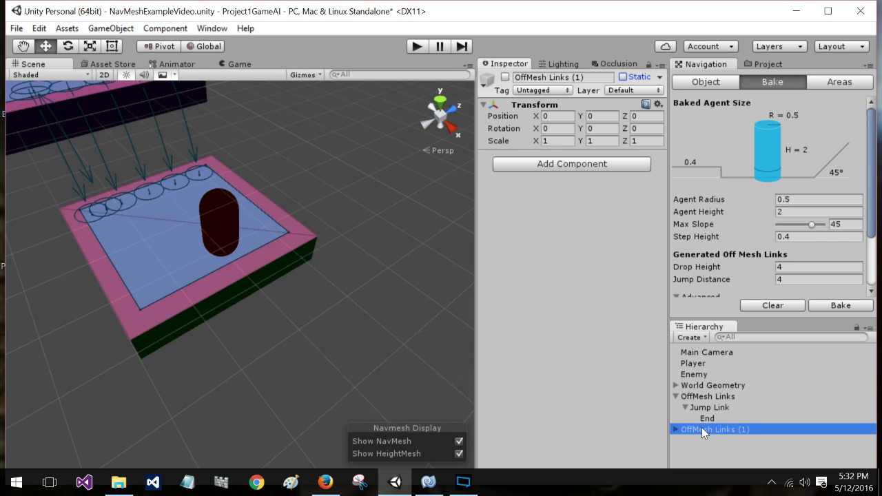
left_click(506, 77)
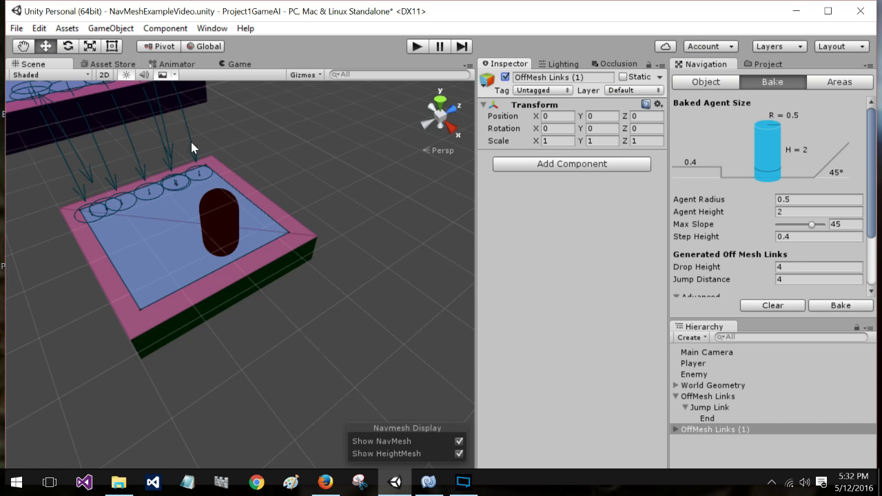
Step: Test the Enemy in Play mode with both manual off-mesh links active, stop it, and collapse OffMesh Links in the hierarchy
left_click(416, 47)
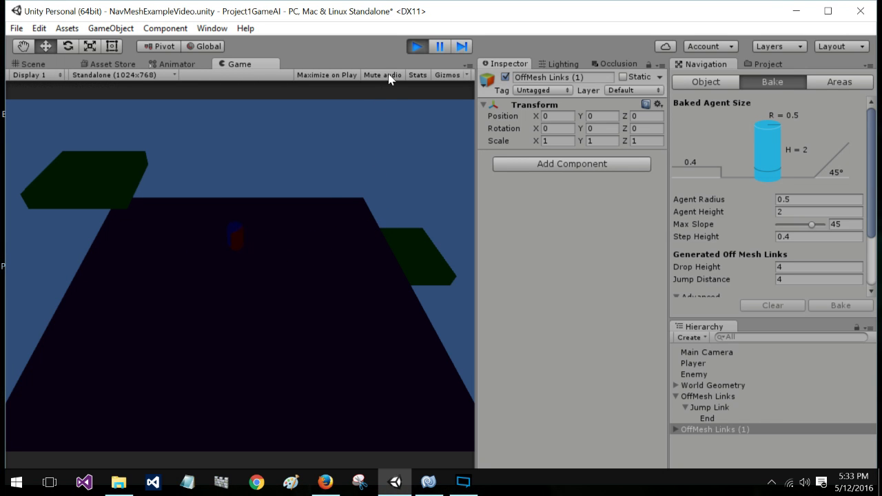
left_click(424, 46)
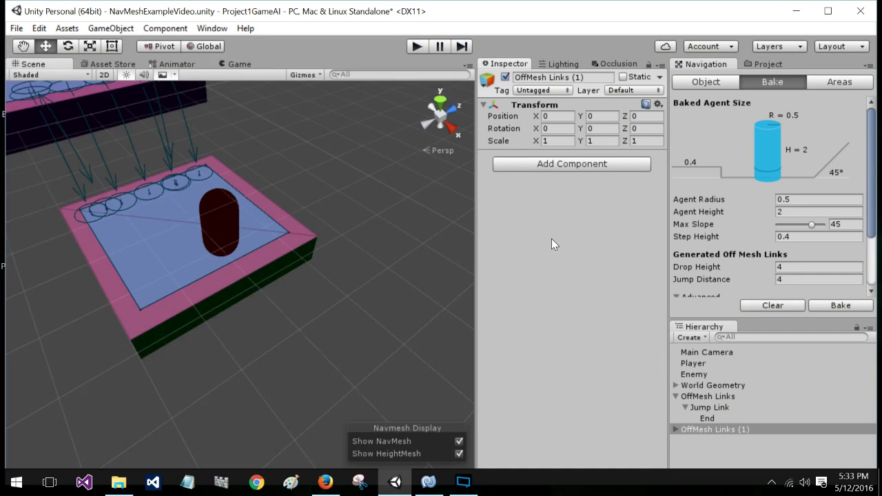
left_click(677, 397)
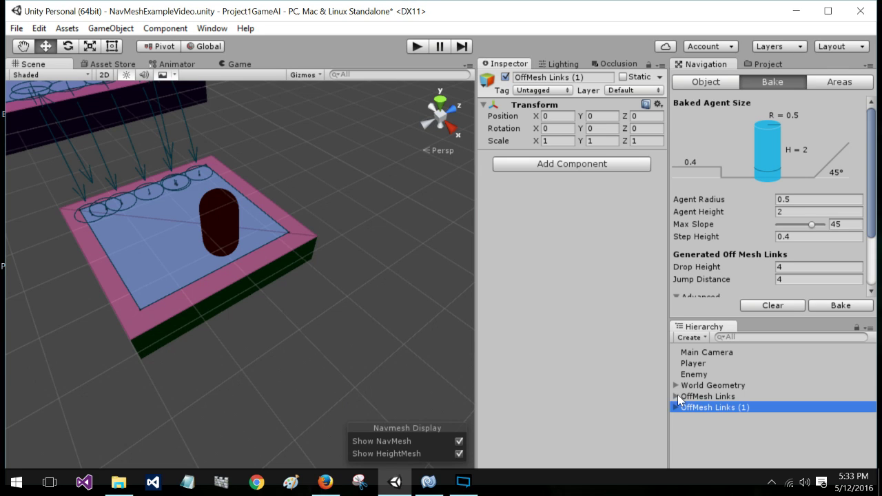
left_click(677, 397)
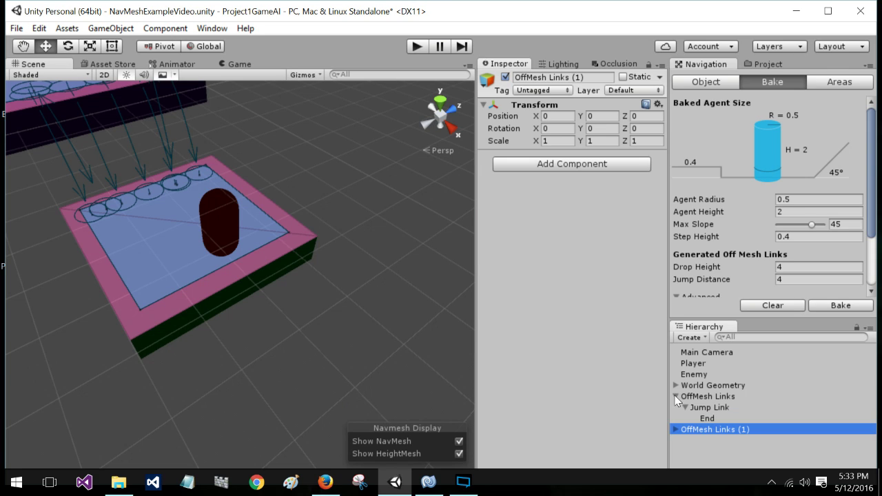
left_click(676, 397)
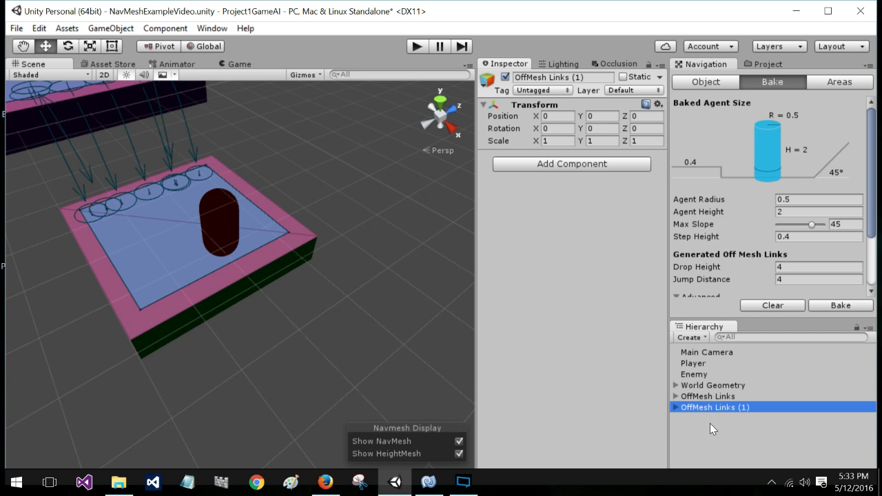
left_click(711, 428)
left_click(690, 337)
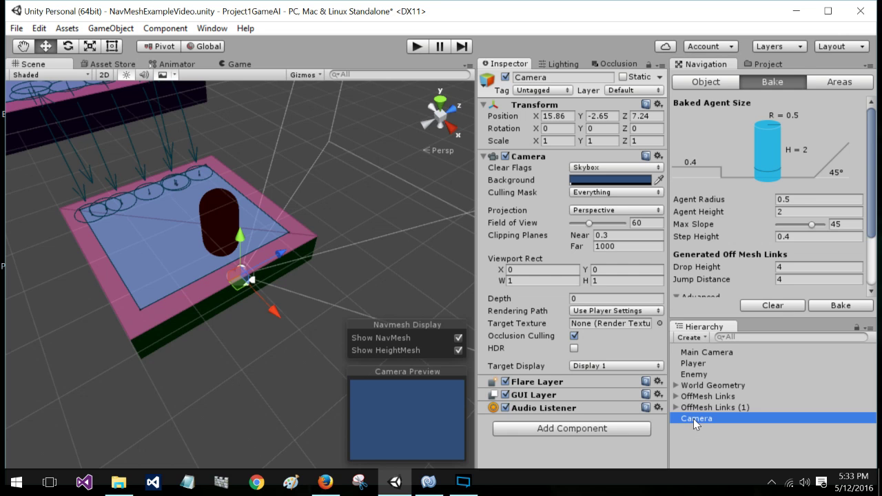
key("Delete")
Step: Create an empty game object in the scene and rename it OffMesh Links
left_click(690, 337)
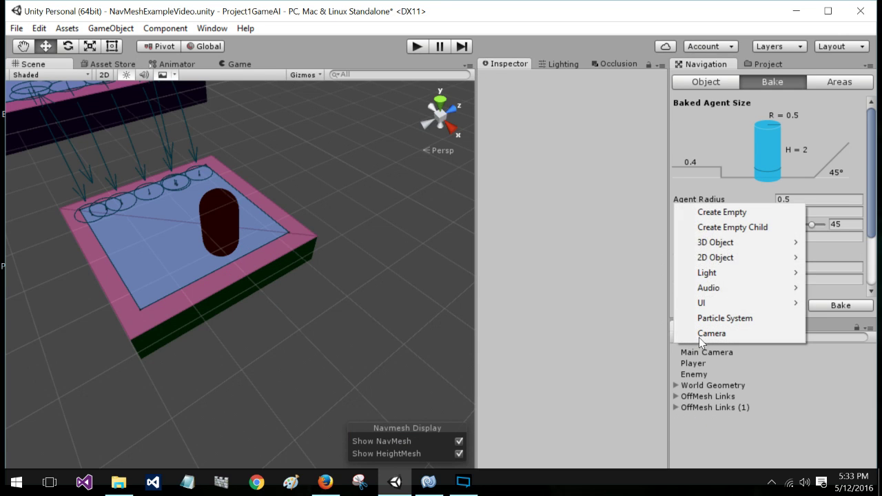
left_click(722, 213)
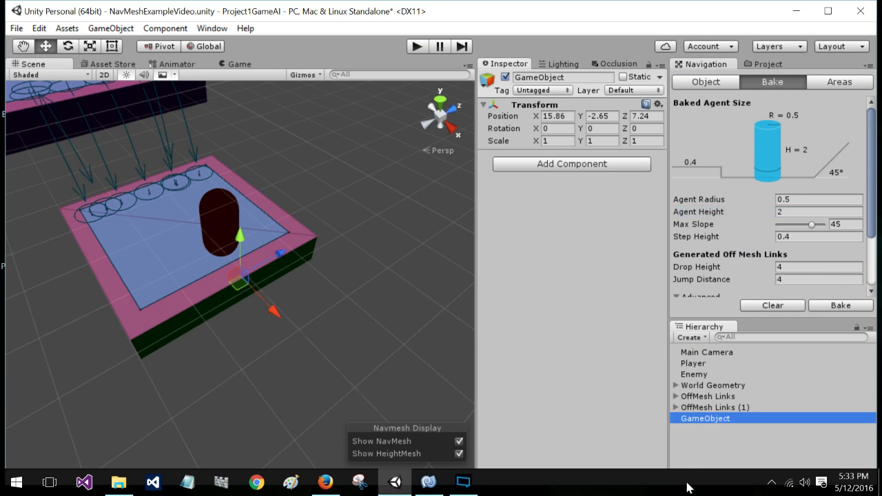
left_click(705, 417)
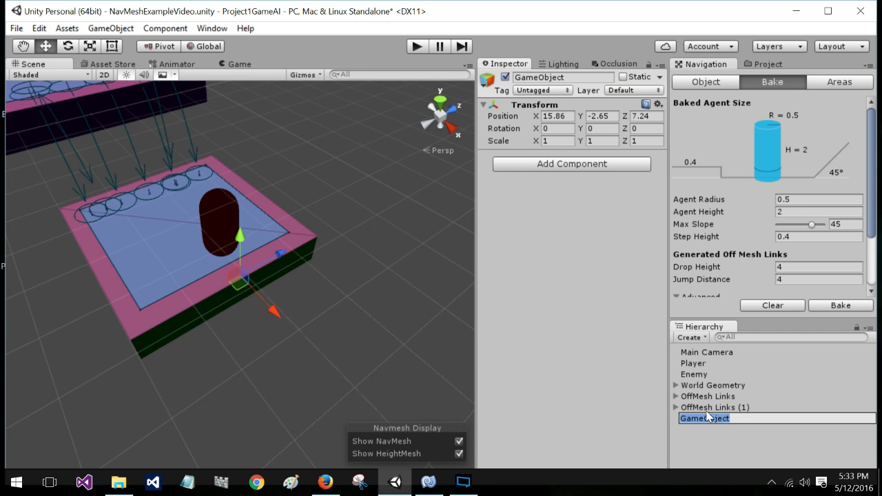
type("OffMEsh Links")
key("Return")
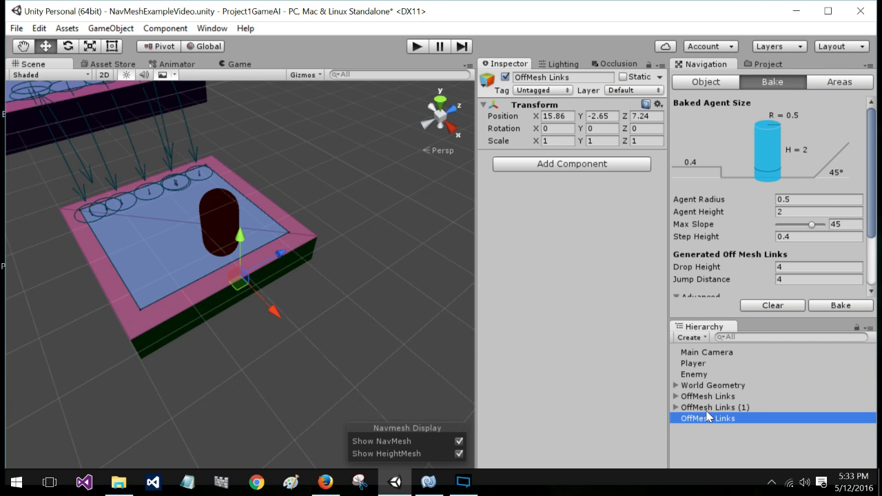
left_click(689, 337)
left_click(692, 336)
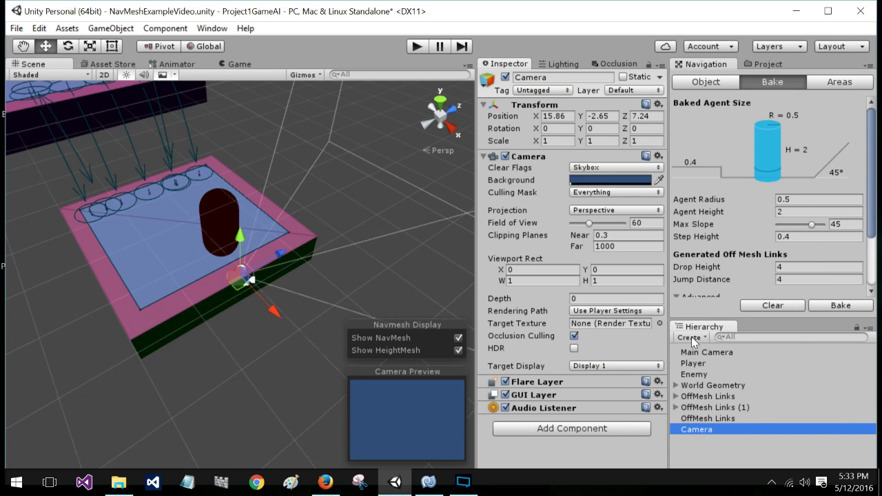
key("ctrl+z")
Step: Create an empty game object, parent it under the new OffMesh Links object, and rename it Jump Link
left_click(692, 337)
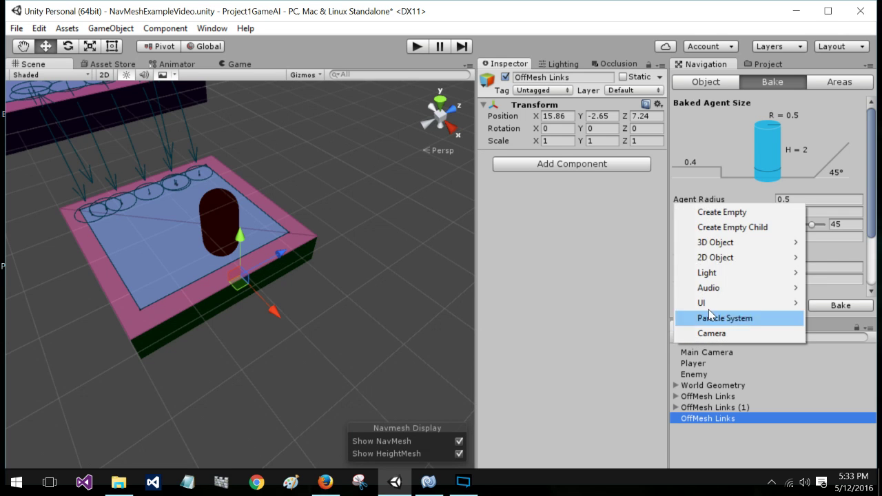
left_click(723, 231)
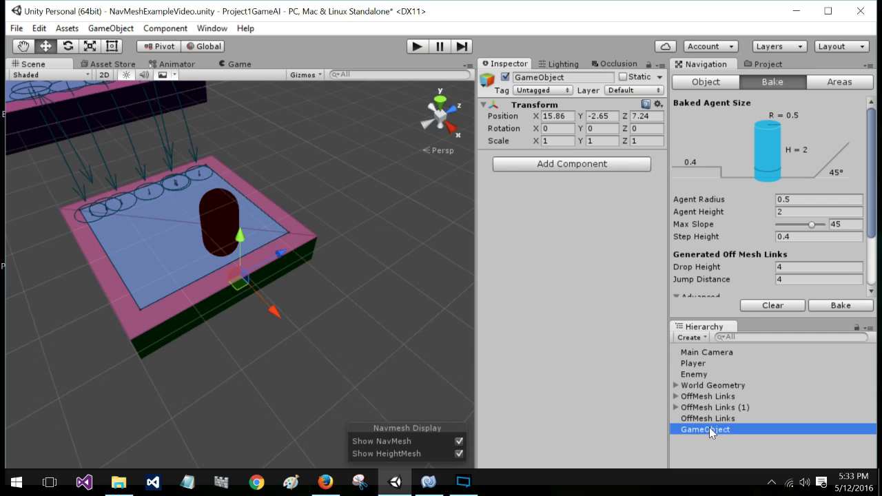
left_click_drag(710, 427, 714, 422)
key("F2")
key("BackSpace")
type("Jump Link")
key("Return")
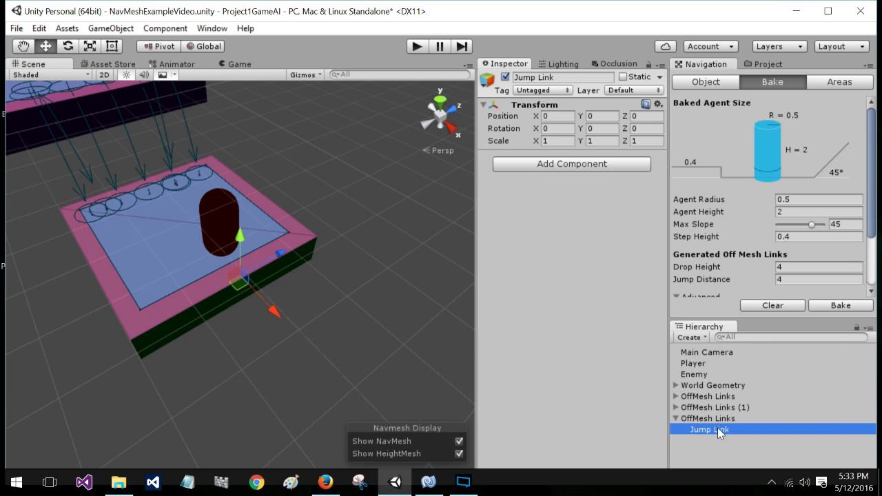
Step: Create an empty child object under Jump Link and rename it End
right_click(718, 429)
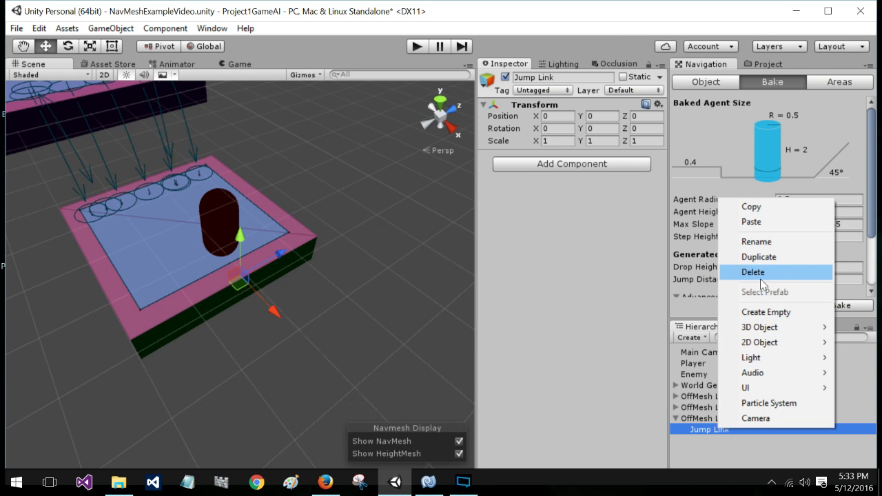
left_click(764, 312)
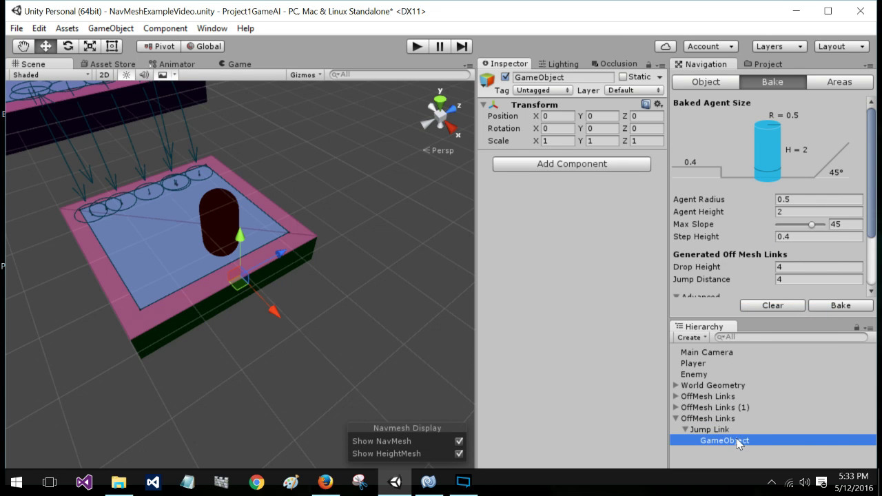
left_click(740, 444)
type("End")
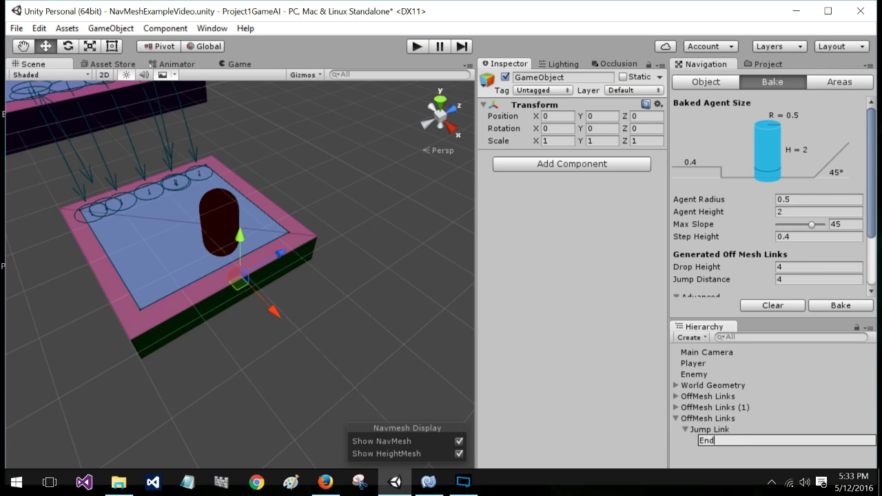
key("Return")
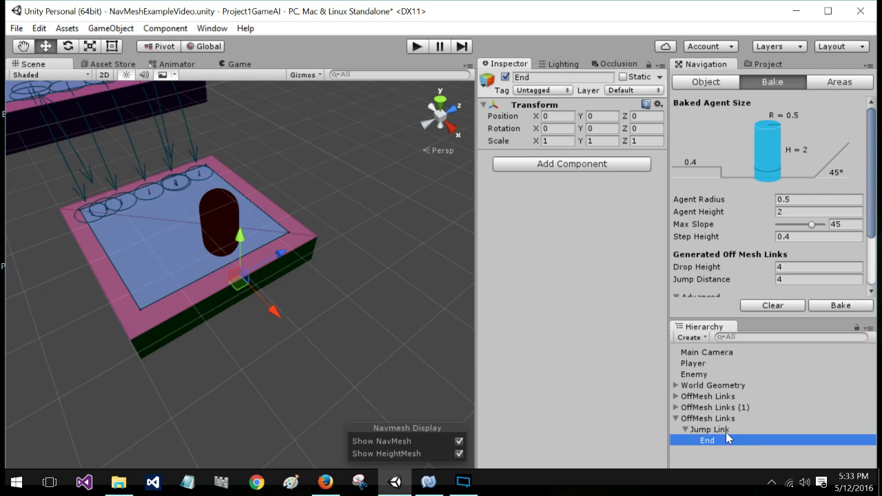
Step: Add an Off Mesh Link component to Jump Link, assigning Jump Link as its Start and End as its End
left_click(726, 431)
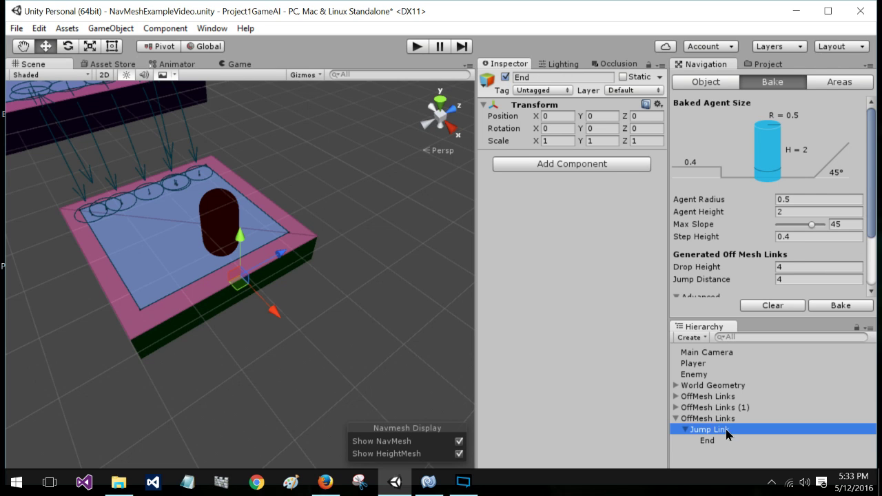
left_click(551, 166)
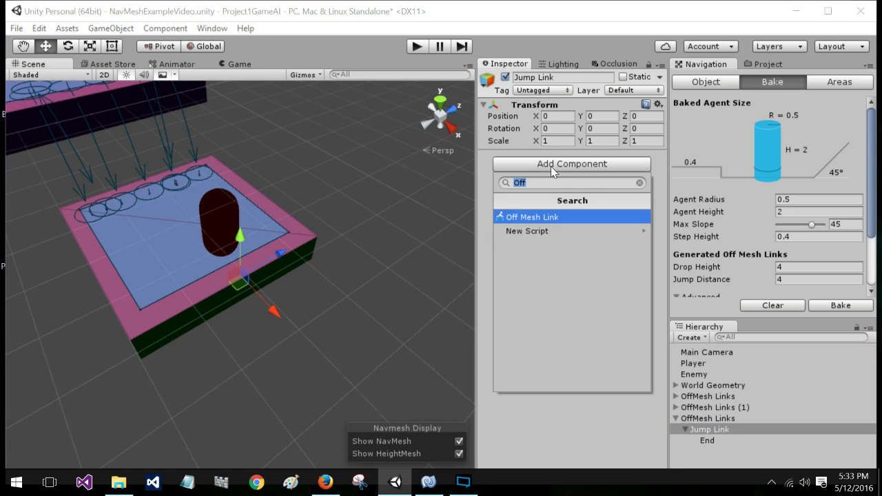
left_click(546, 218)
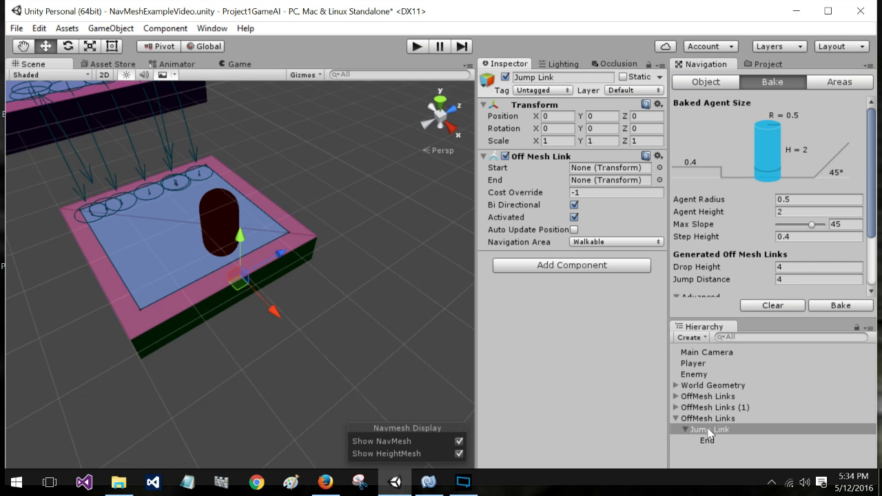
left_click_drag(710, 431, 602, 171)
left_click_drag(707, 442, 594, 180)
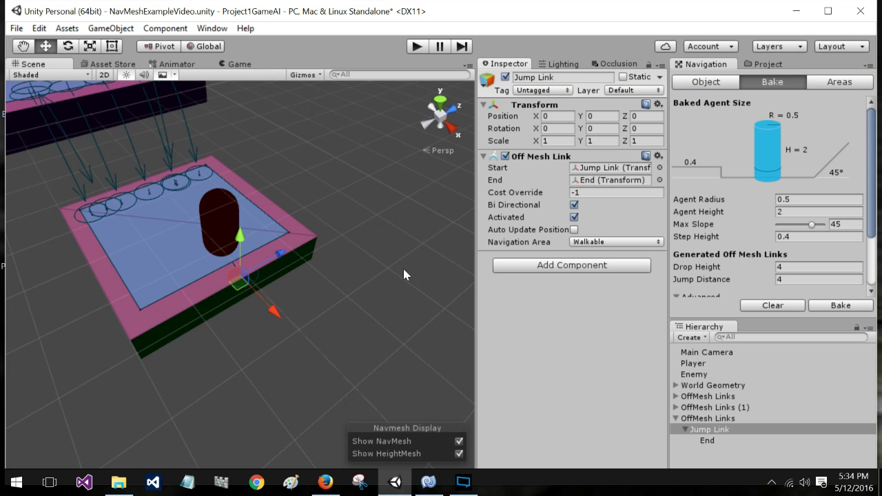
Step: Raise the End object above Jump Link to a Y position of about 3.11
key("alt")
left_click_drag(212, 242, 242, 292, "alt")
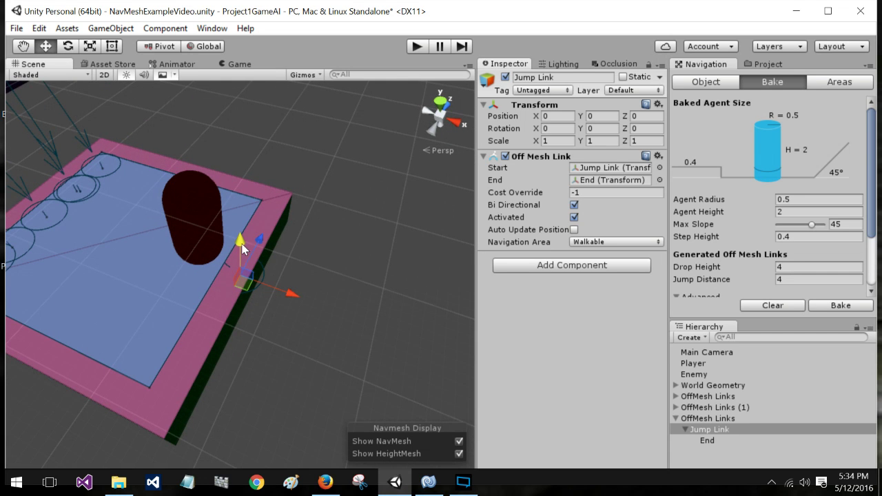
left_click(716, 442)
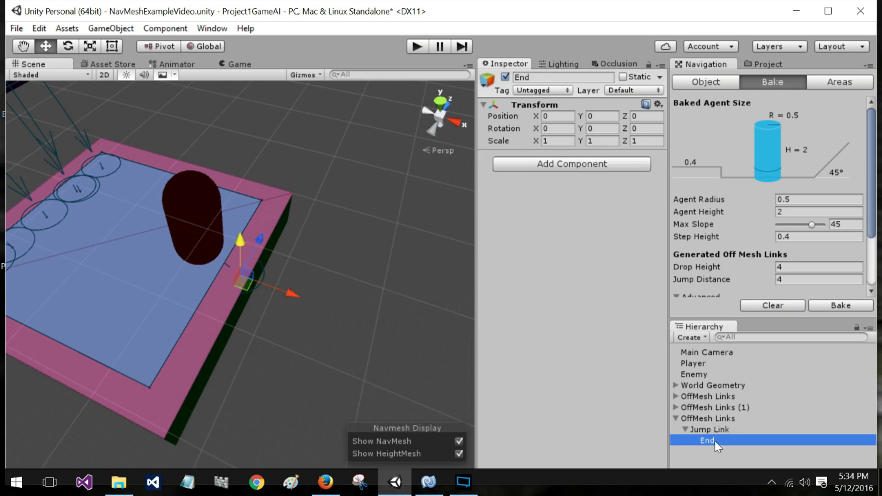
left_click_drag(238, 244, 241, 157)
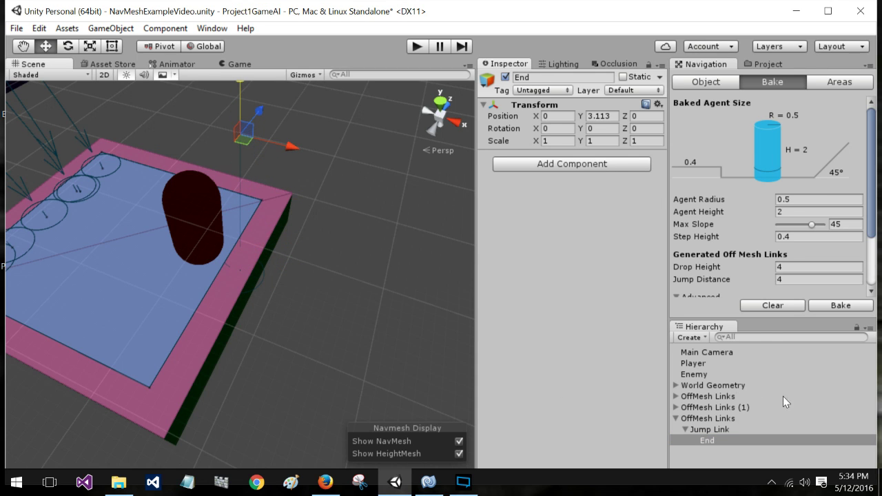
Step: Raise Jump Link to a Y position of about 0.61, at the surface of the lower platform
left_click(719, 426)
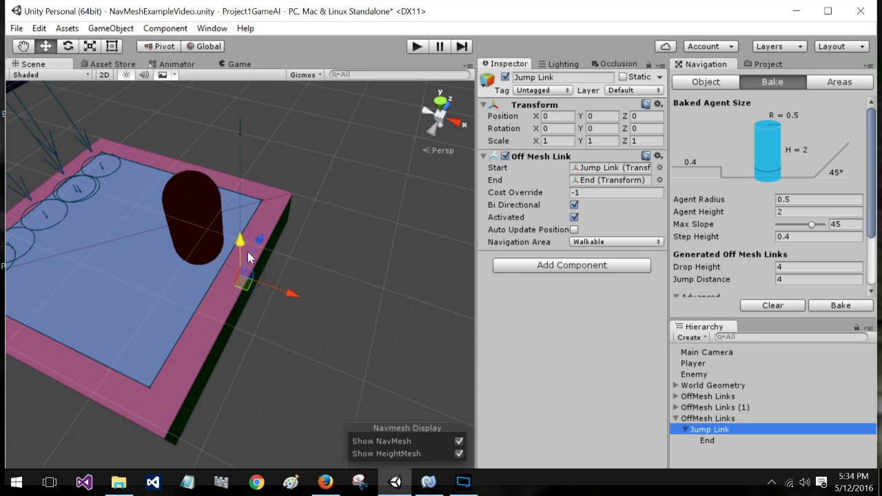
left_click_drag(238, 239, 239, 230)
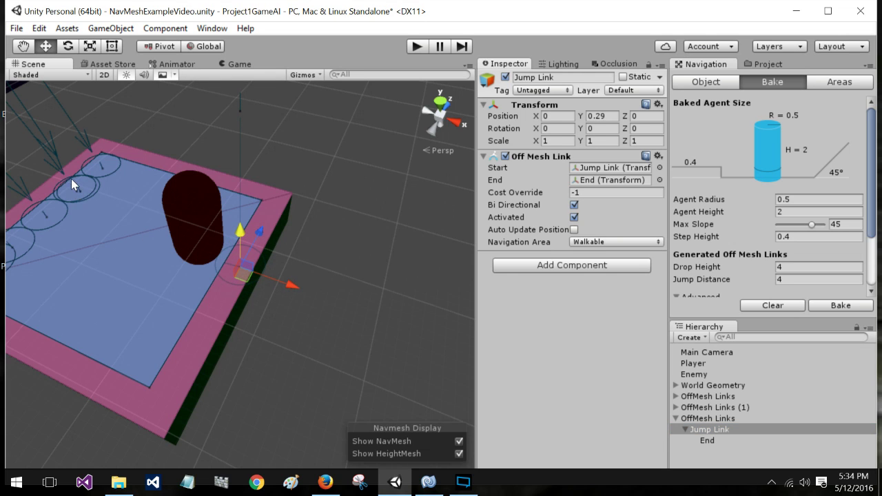
mouse_move(245, 225)
left_mouse_down()
mouse_move(240, 242)
mouse_move(241, 211)
mouse_move(243, 226)
left_mouse_up()
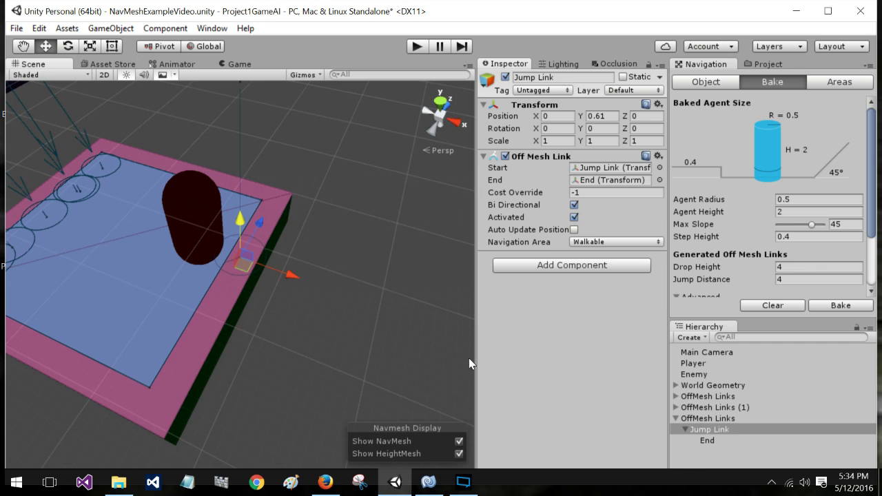
Step: Move the End object onto the edge of the large upper platform, at about X -4.97 and Y 3.58
left_click(707, 441)
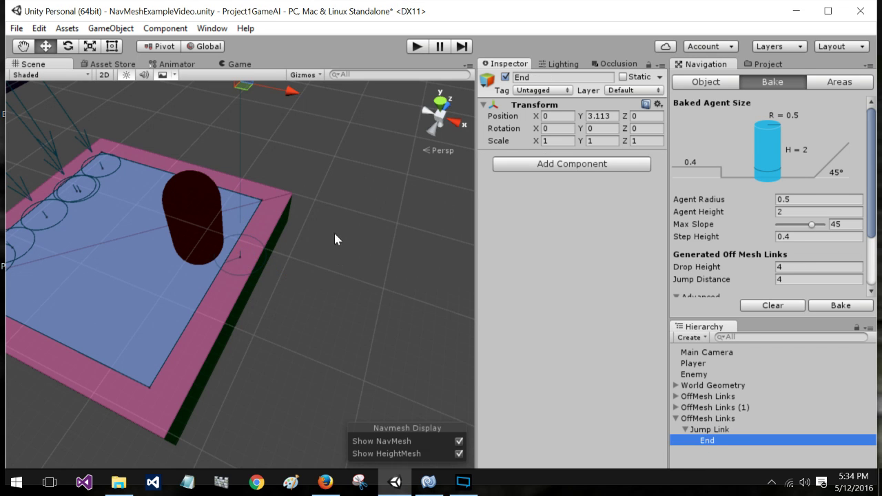
scroll(254, 207, "down", 5)
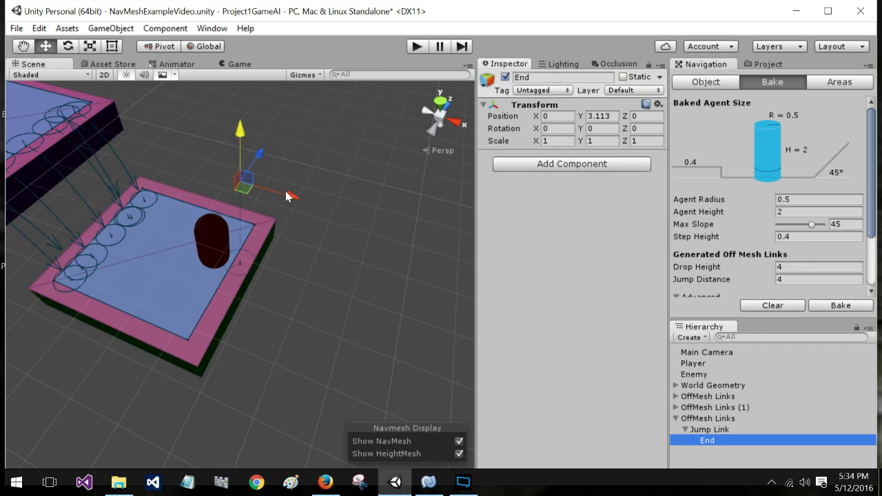
left_click_drag(286, 191, 129, 157)
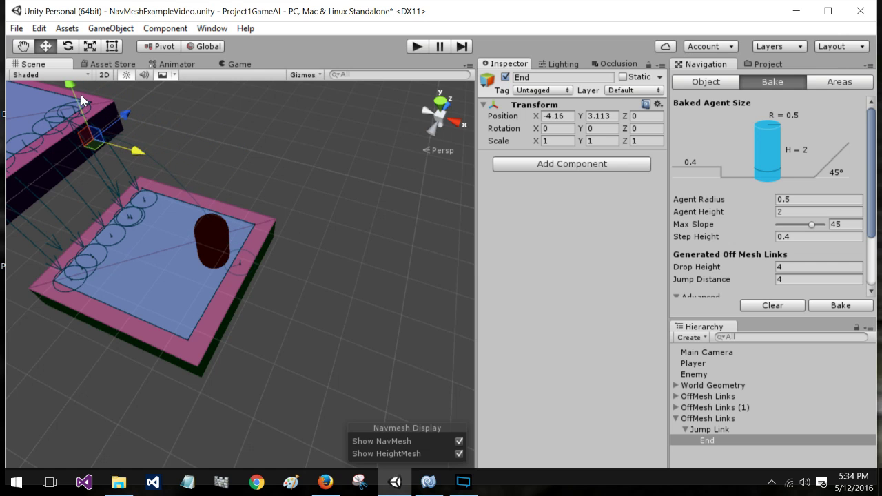
left_click_drag(78, 97, 67, 81)
left_click_drag(130, 135, 104, 127)
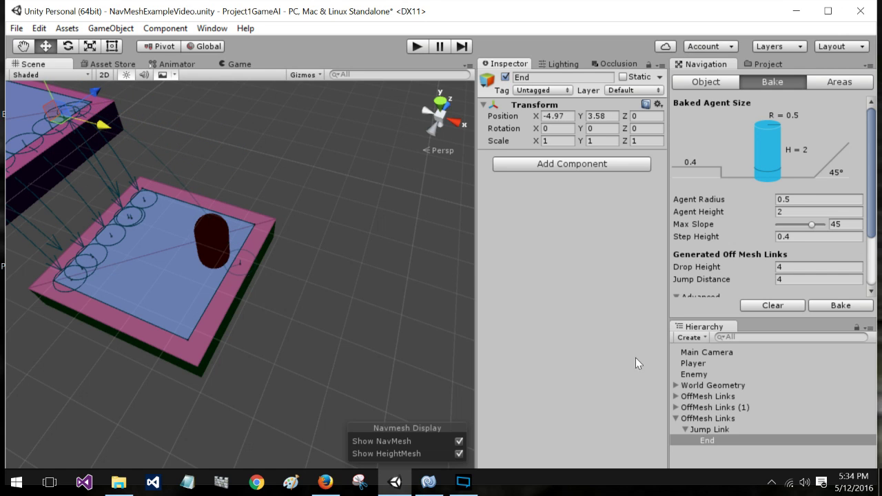
Step: Move Jump Link across the lower platform toward the large platform, to an X position of about -4.43
left_click(709, 442)
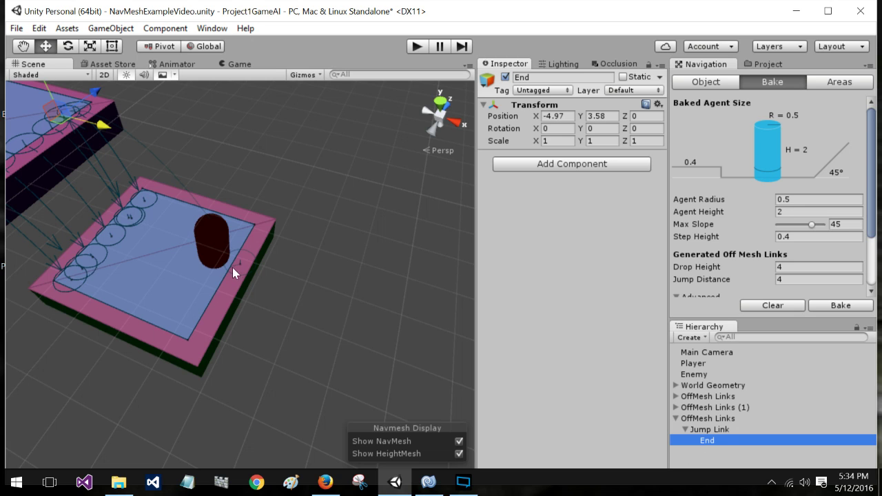
left_click(721, 429)
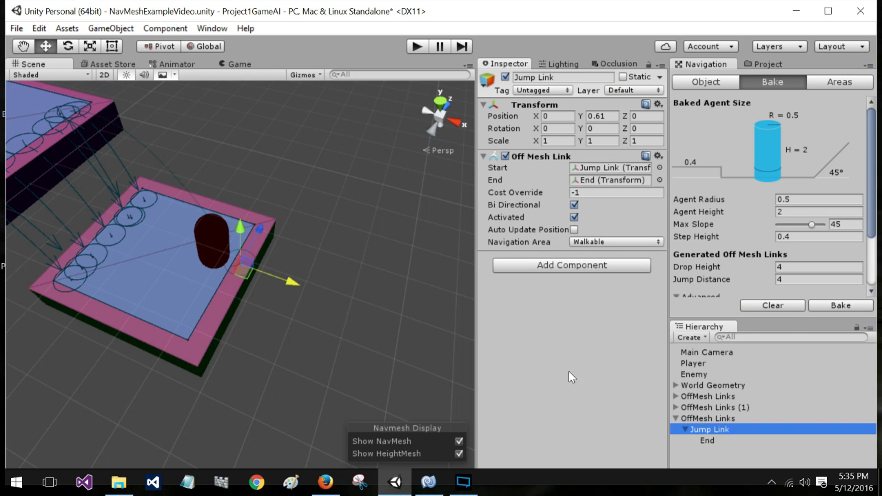
left_click_drag(293, 281, 163, 265)
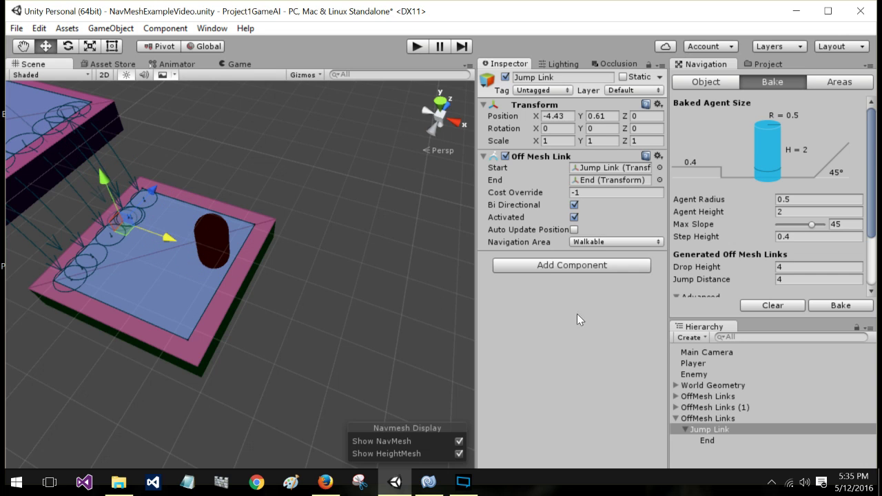
Step: Reposition the End object on the large platform's edge near the generated links, at about X -1.85 and Y 2.67
left_click(711, 440)
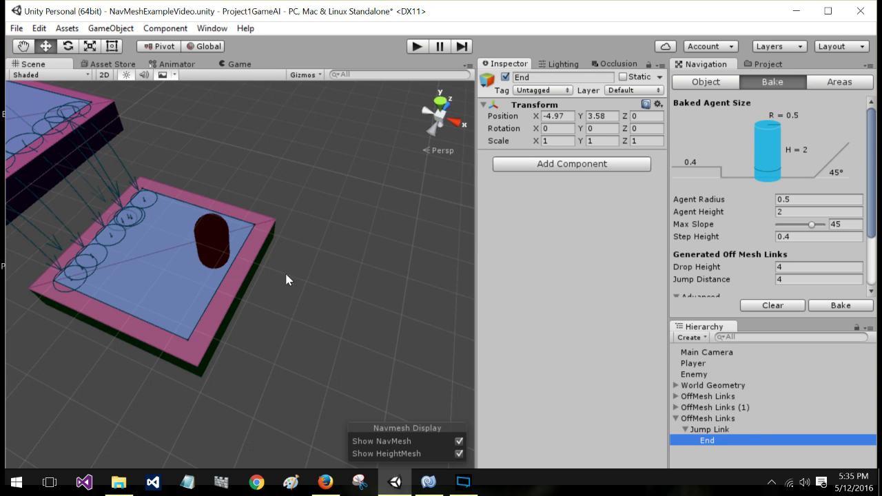
left_click_drag(345, 273, 105, 117, "alt")
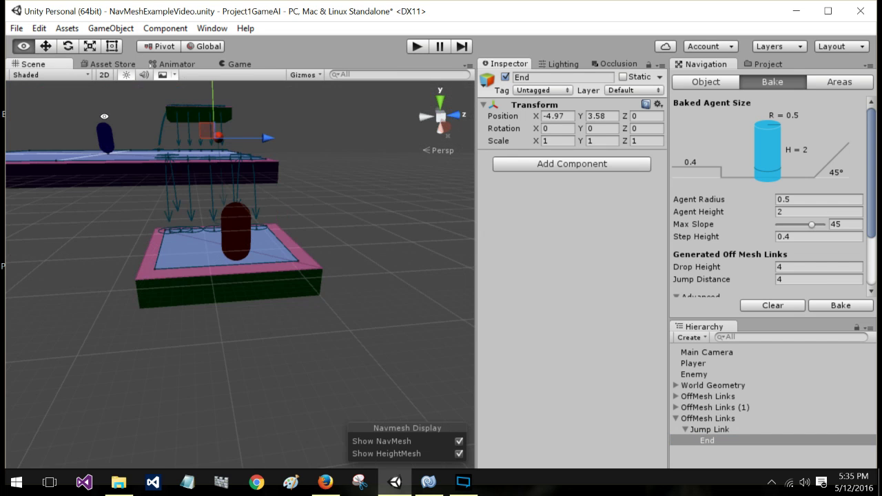
double_click(720, 440)
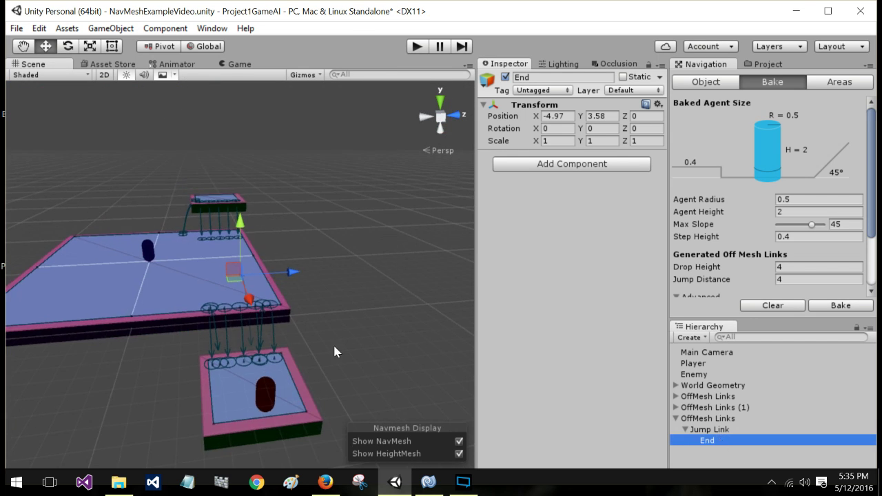
left_click_drag(251, 299, 261, 330)
mouse_move(252, 253)
left_mouse_down()
mouse_move(256, 229)
mouse_move(259, 250)
left_mouse_up()
left_click_drag(302, 287, 151, 295, "alt")
left_click_drag(203, 227, 207, 241)
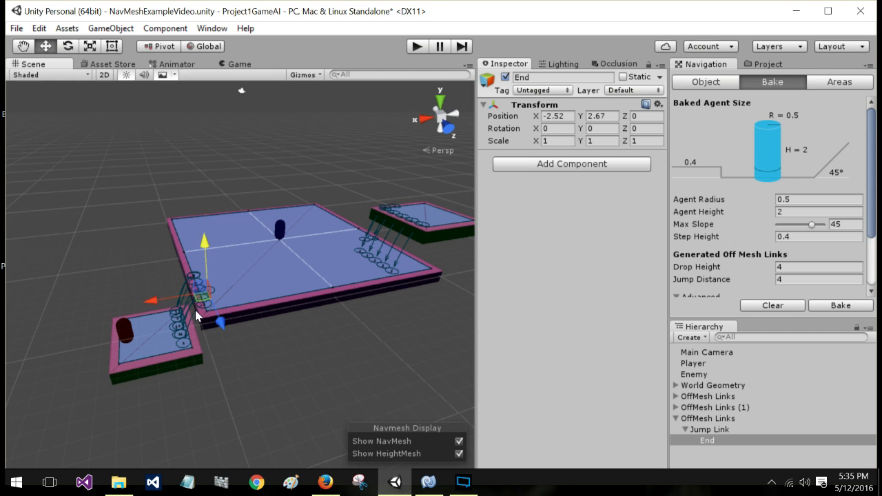
left_click_drag(151, 306, 140, 307)
Step: Collapse the new OffMesh Links object and deactivate the older OffMesh Links and OffMesh Links (1) objects
left_click(678, 419)
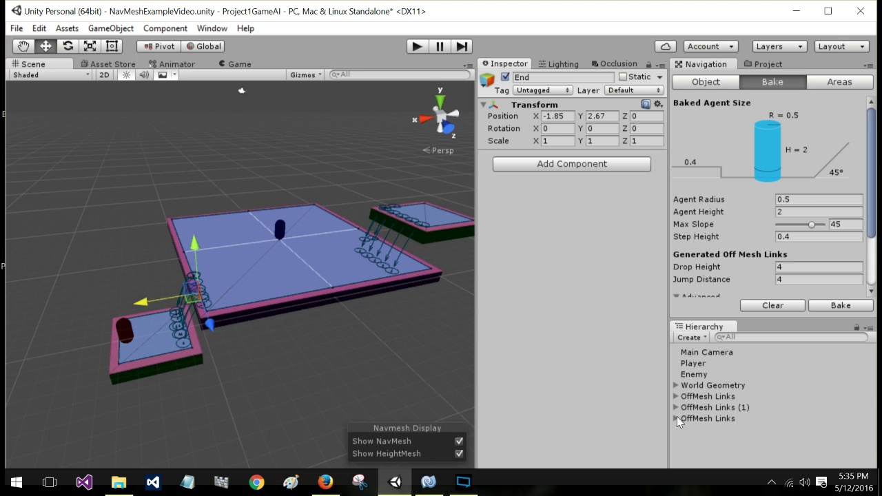
left_click(703, 398)
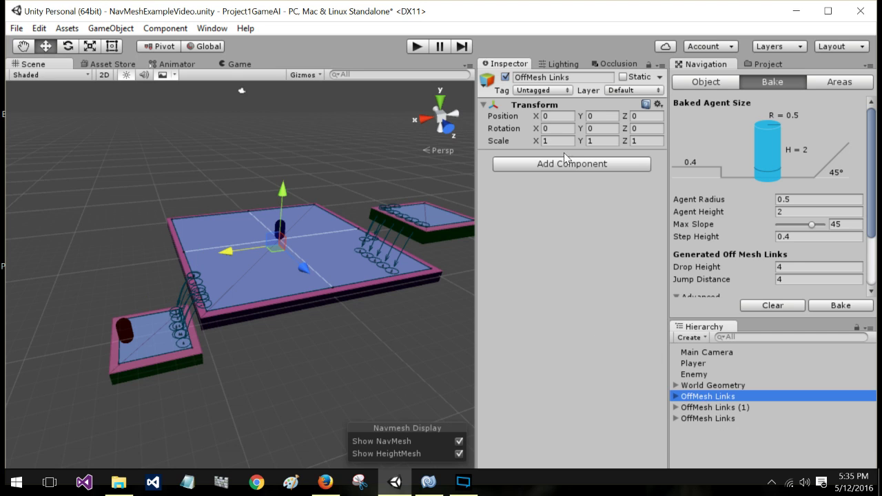
left_click(506, 77)
left_click(696, 408)
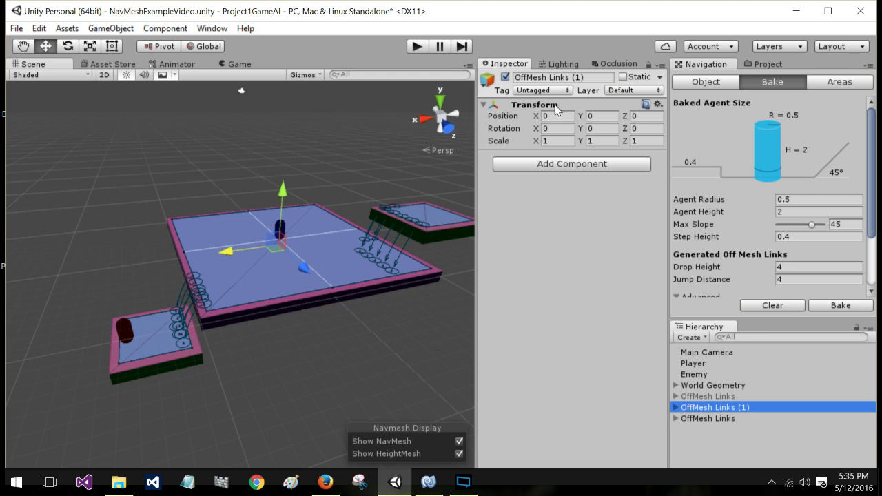
left_click(507, 77)
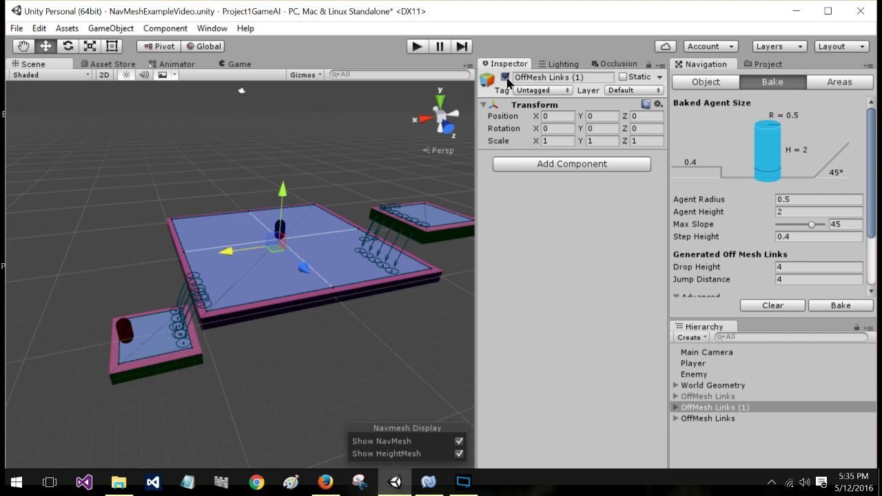
Step: Select the new OffMesh Links object and briefly expand it to check its Jump Link and End children
left_click(675, 418)
left_click(681, 419)
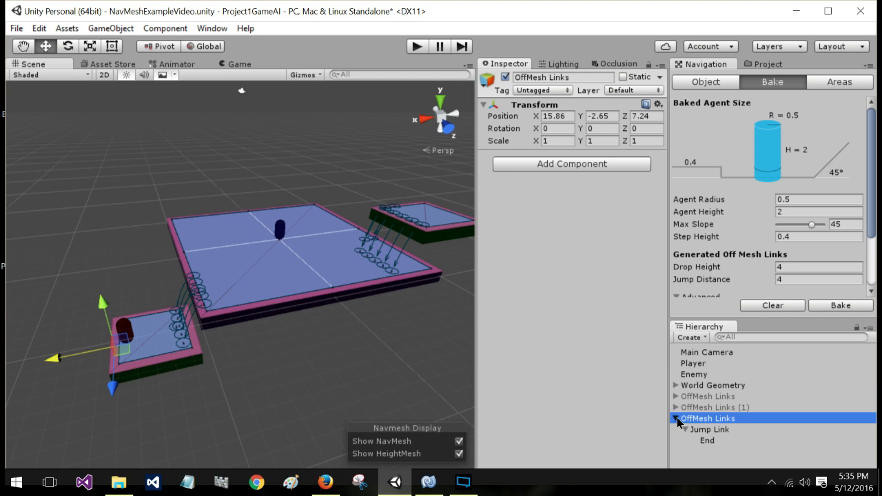
left_click(676, 419)
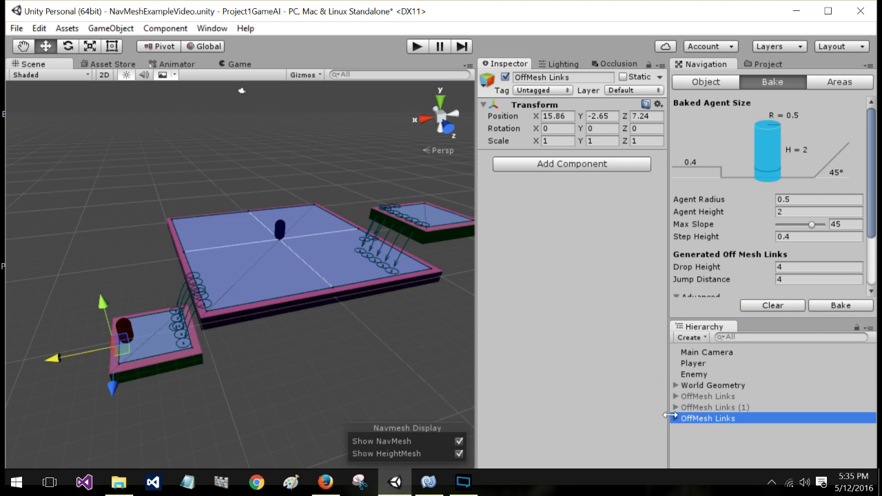
Step: Run the scene in play mode to test enemy pathing over the new off-mesh link, and stop the playback
left_click(418, 48)
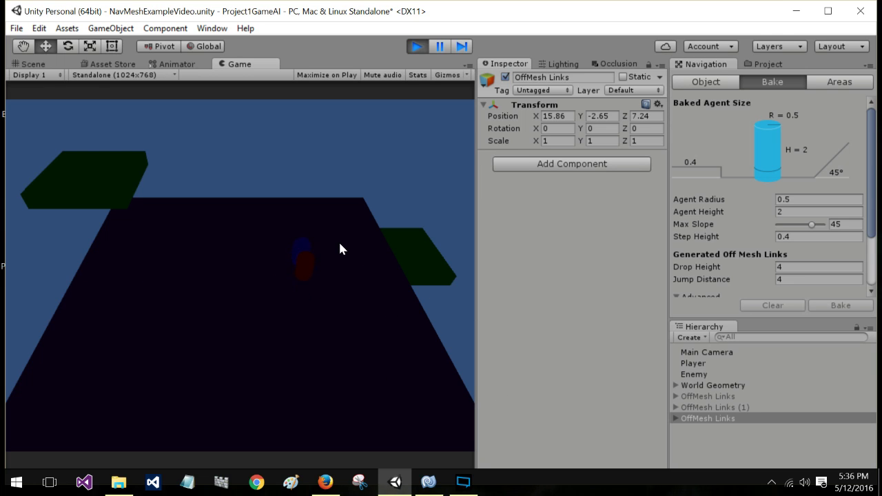
left_click(676, 397)
left_click(676, 396)
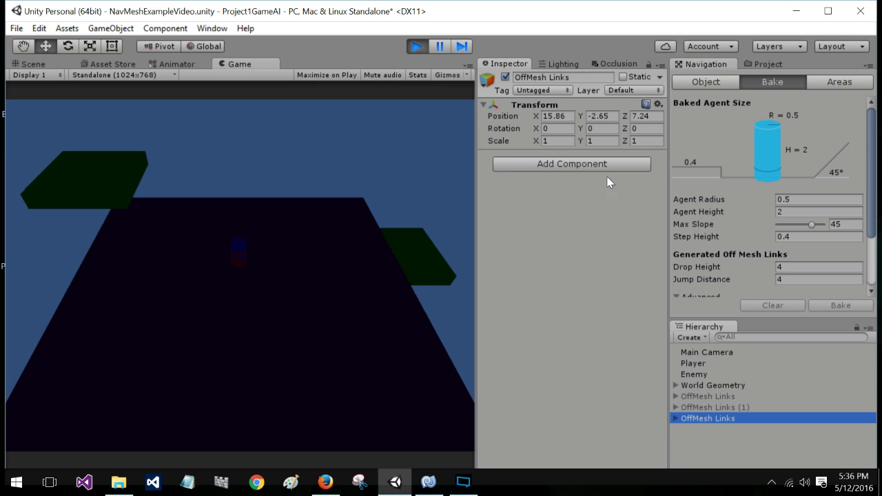
left_click(416, 47)
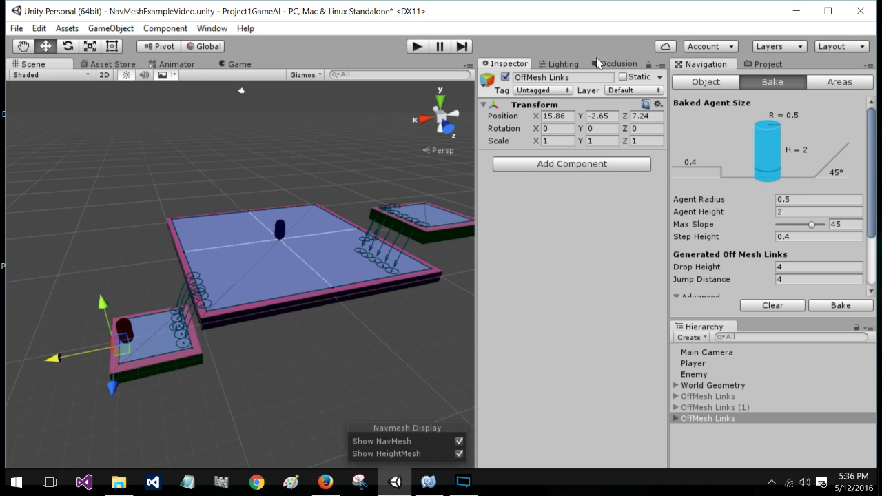
Step: Switch to MonoDevelop and review the Player.cs and EnemyBehavior.cs scripts
left_click(429, 482)
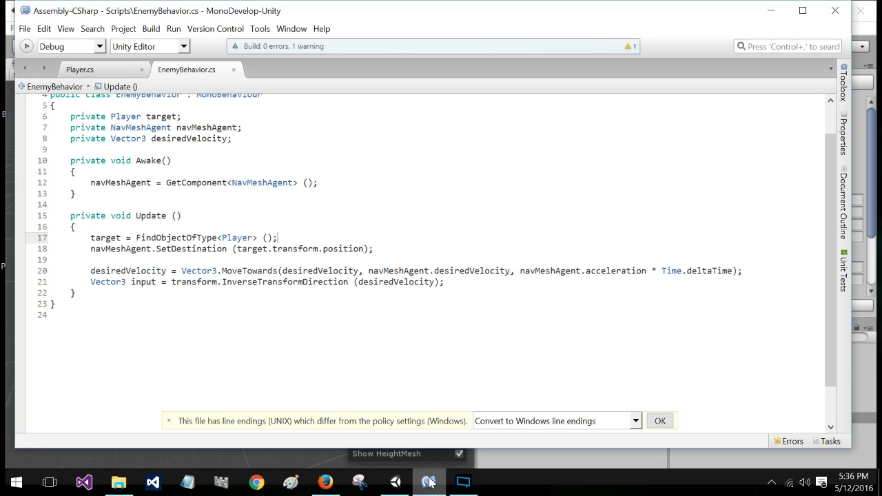
left_click(79, 70)
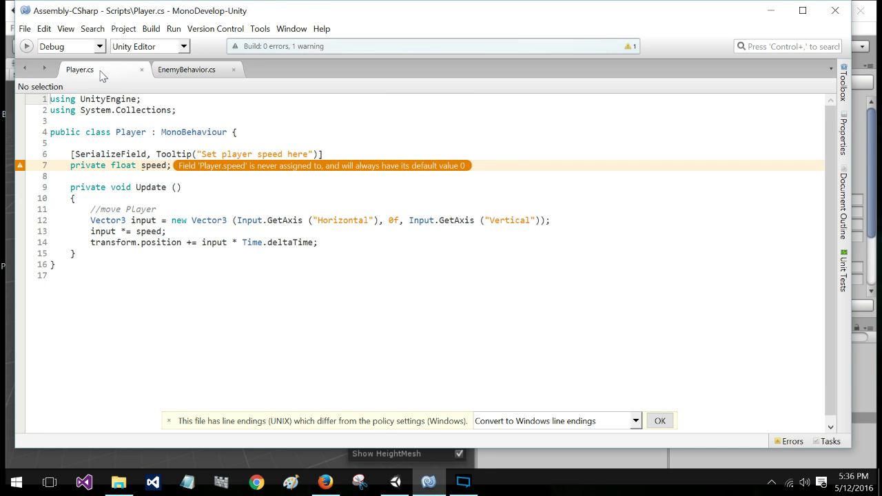
left_click(189, 70)
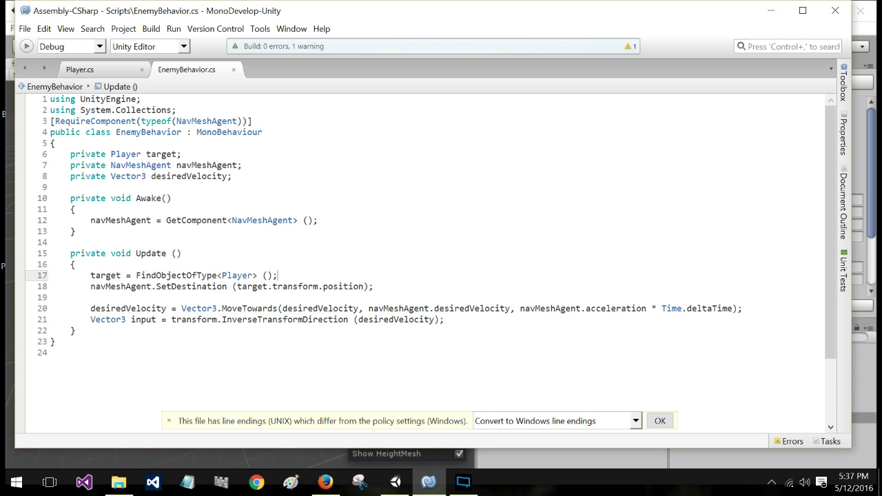
Step: Switch back to Unity and examine the Enemy object's components, including its Enemy Behavior script and Nav Mesh Agent settings
left_click(396, 482)
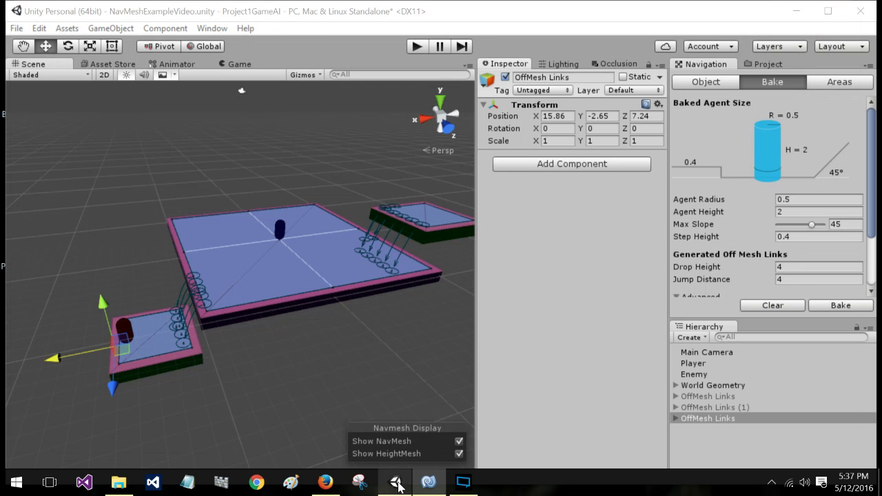
left_click(697, 375)
scroll(607, 318, "down", 5)
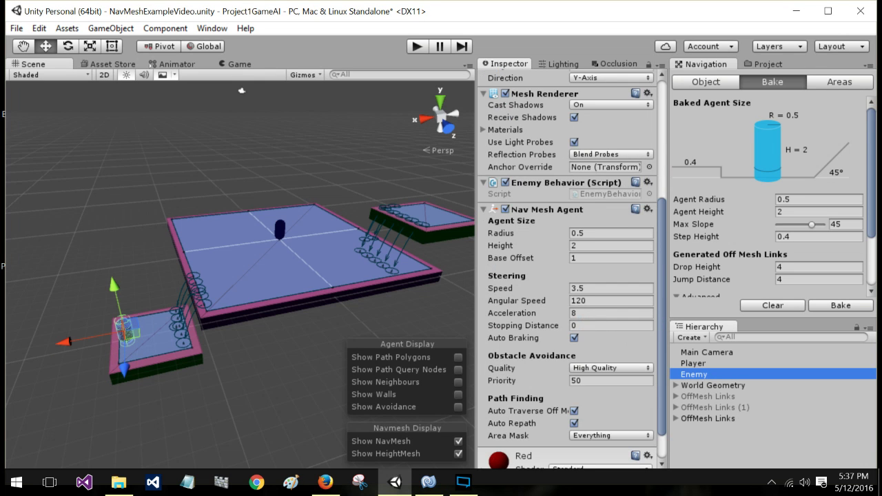
scroll(516, 386, "down", 2)
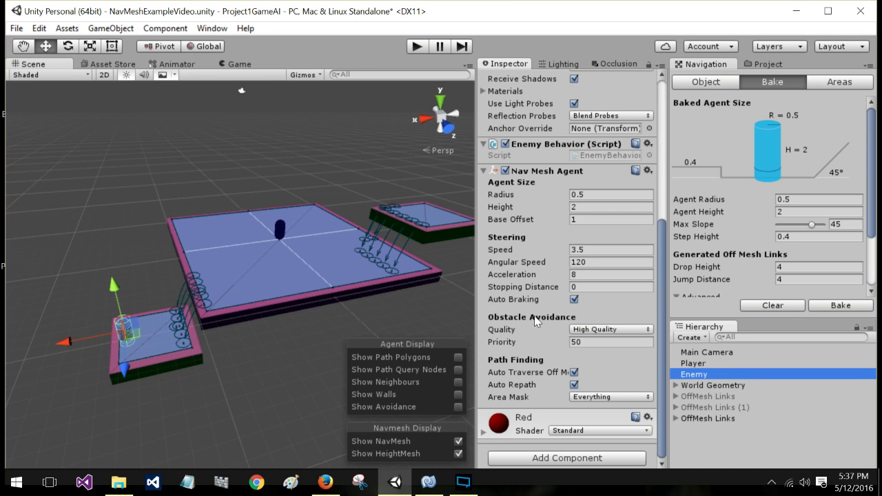
scroll(555, 325, "up", 10)
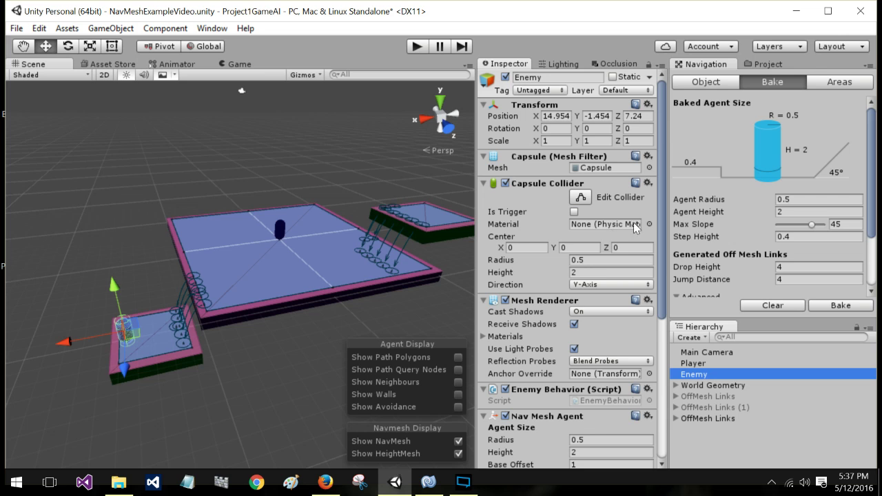
left_click_drag(662, 174, 658, 122)
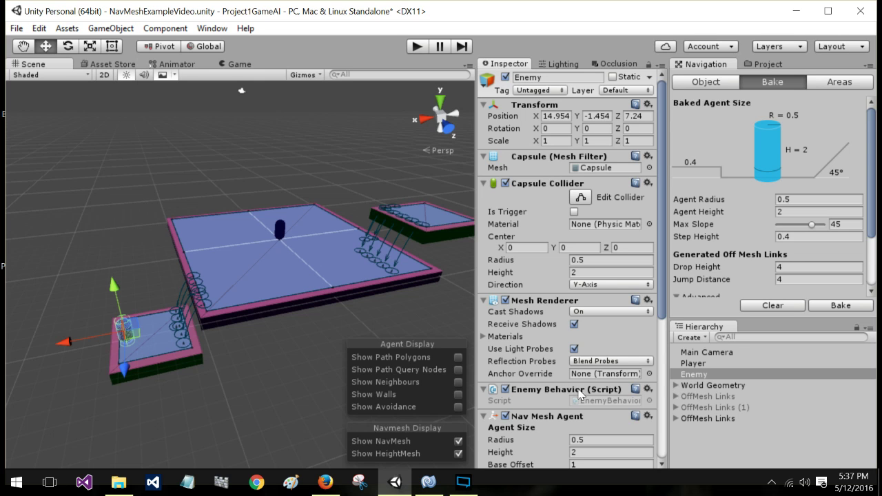
scroll(581, 393, "down", 5)
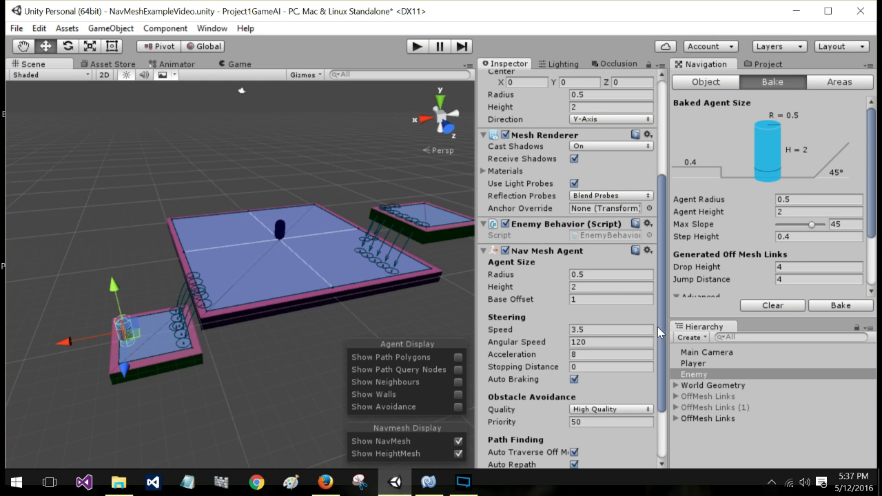
scroll(659, 325, "down", 1)
scroll(650, 324, "up", 2)
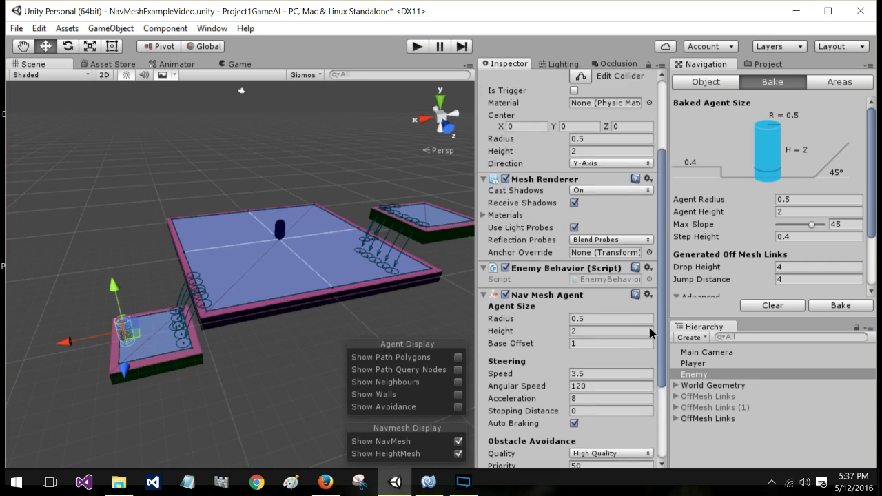
scroll(649, 324, "up", 3)
left_click_drag(661, 212, 666, 376)
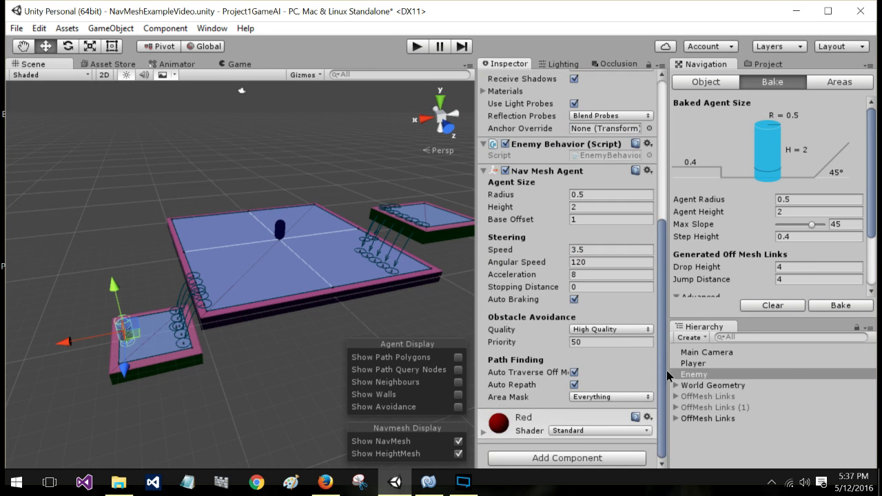
left_click_drag(657, 435, 659, 235)
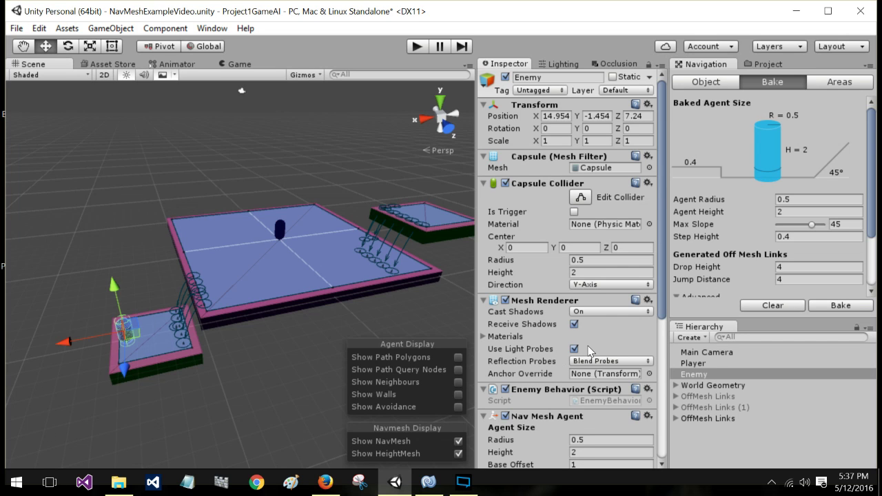
scroll(641, 373, "down", 2)
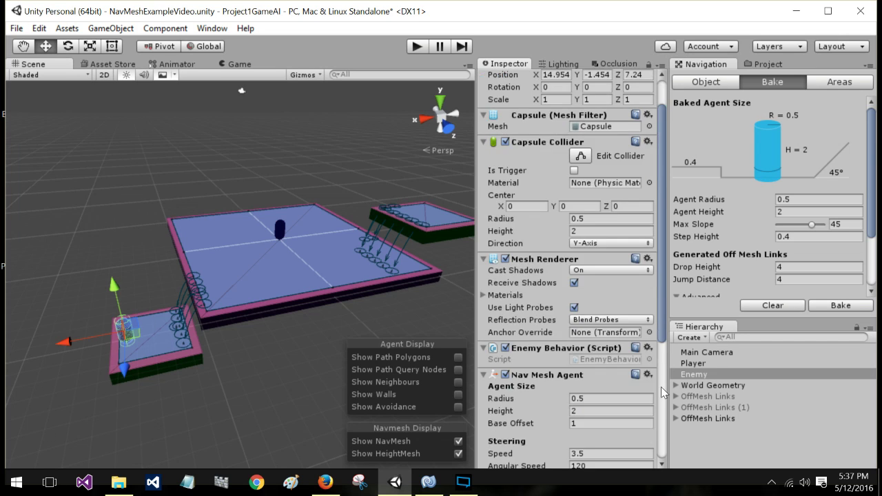
Step: Compare the component setups of the Main Camera, Player and Enemy objects
left_click(695, 364)
left_click(713, 356)
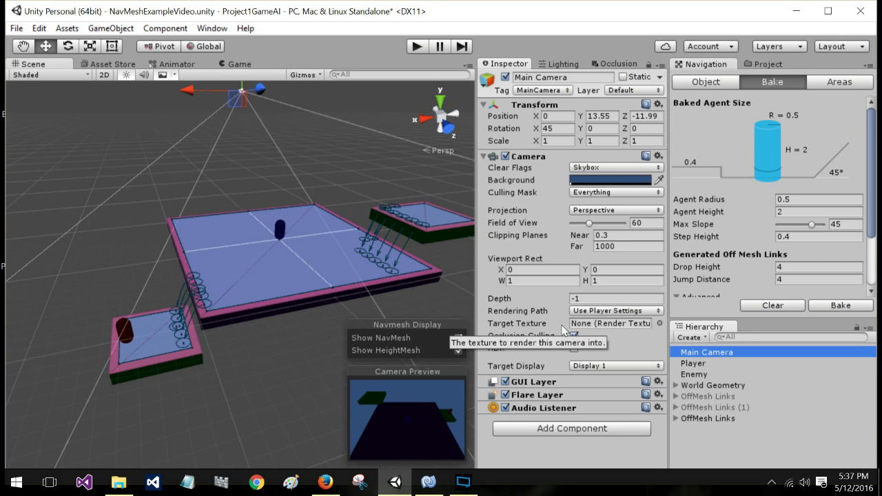
left_click(697, 363)
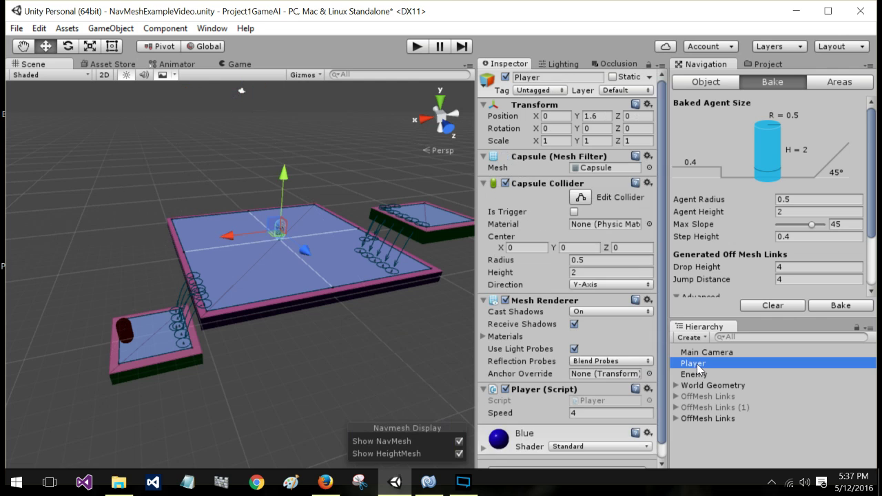
left_click(697, 375)
left_click(697, 364)
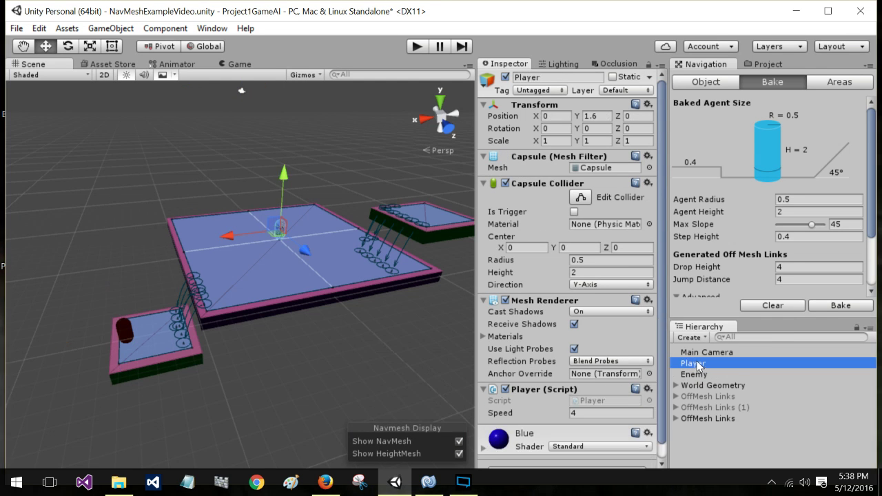
left_click(697, 353)
left_click(697, 366)
left_click(697, 374)
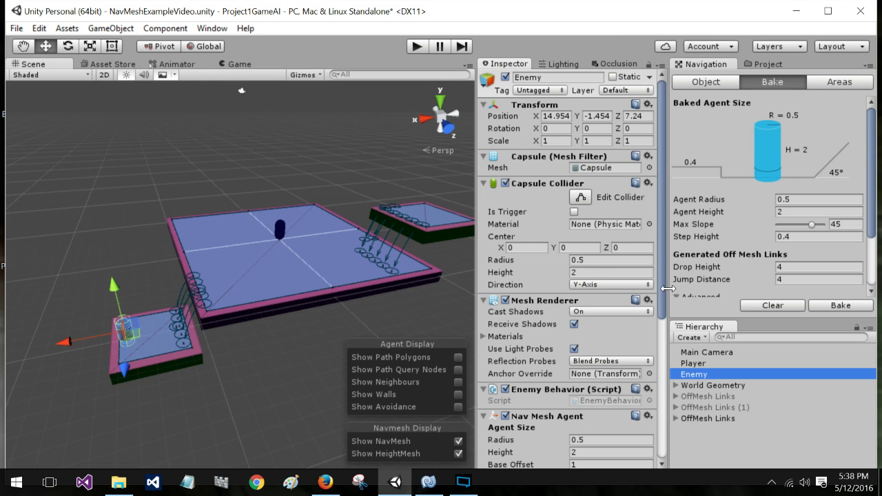
left_click_drag(661, 290, 649, 197)
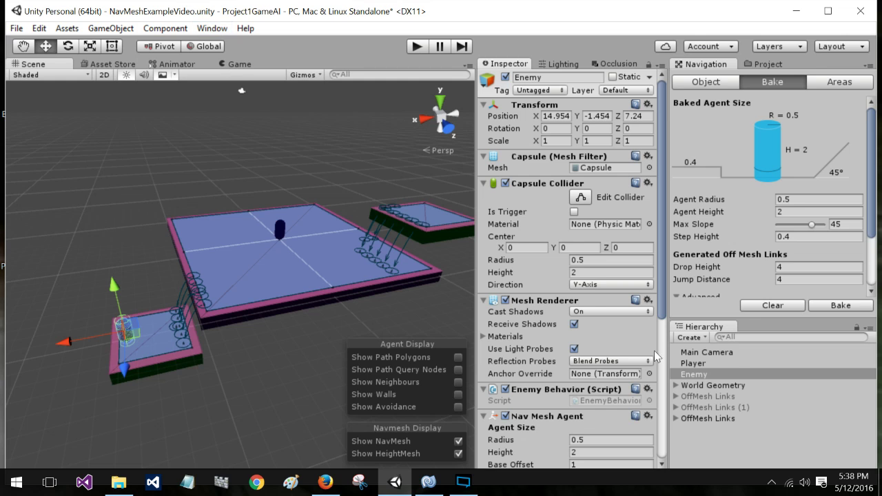
Step: Add a 3D cube as a child of World Geometry and raise it to about Y 2.29
left_click(699, 386)
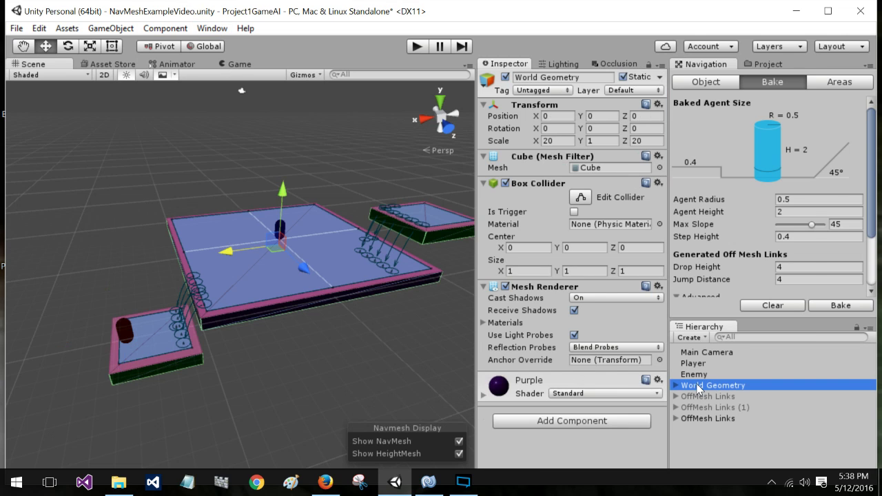
right_click(699, 386)
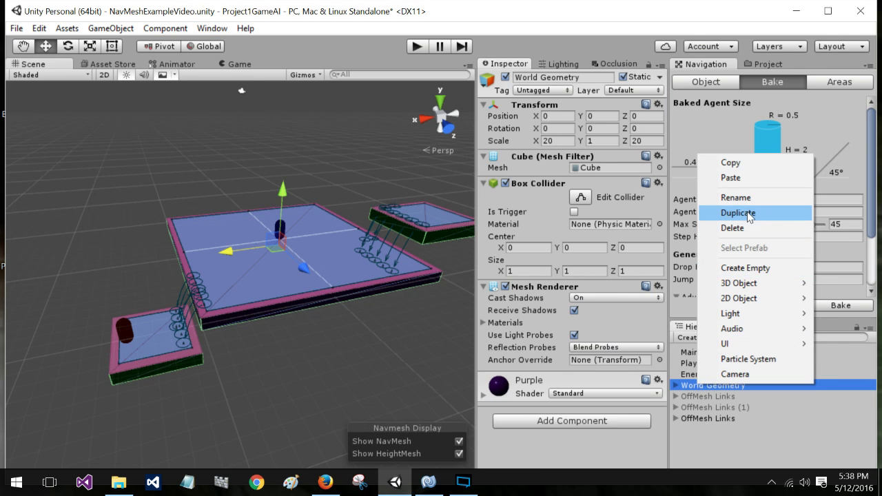
mouse_move(743, 283)
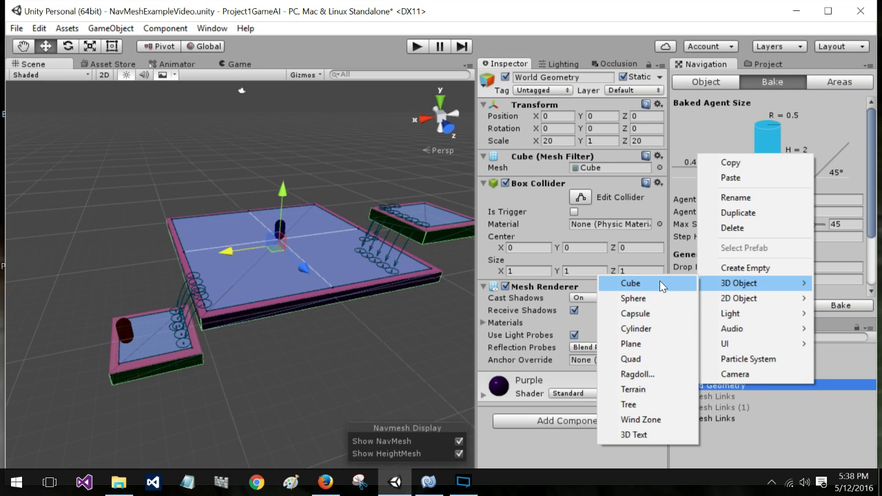
left_click(660, 283)
left_click_drag(283, 191, 282, 167)
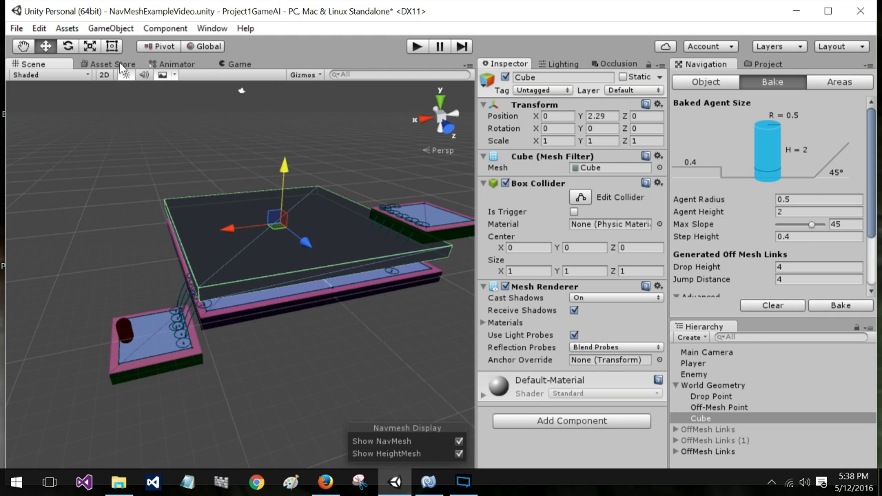
Step: Scale the cube into a block on the large platform, about 0.186 in X, 2.56 in Y and 0.334 in Z
left_click(90, 46)
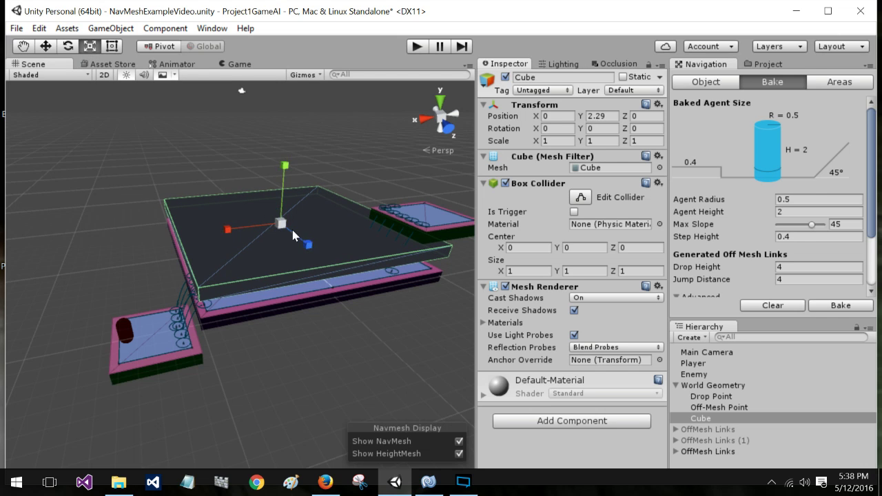
mouse_move(302, 236)
left_mouse_down()
mouse_move(278, 243)
mouse_move(287, 244)
left_mouse_up()
mouse_move(286, 166)
left_mouse_down()
mouse_move(286, 154)
mouse_move(285, 164)
left_mouse_up()
left_click_drag(227, 229, 267, 233)
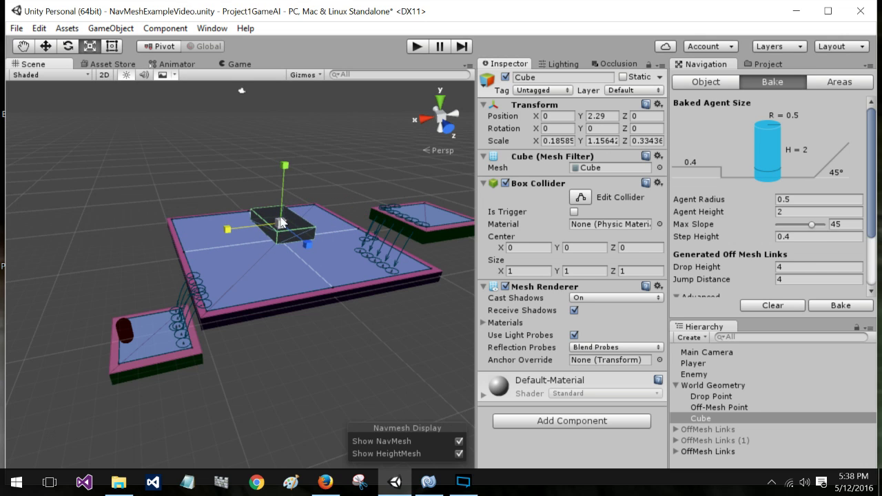
left_click_drag(285, 165, 284, 106)
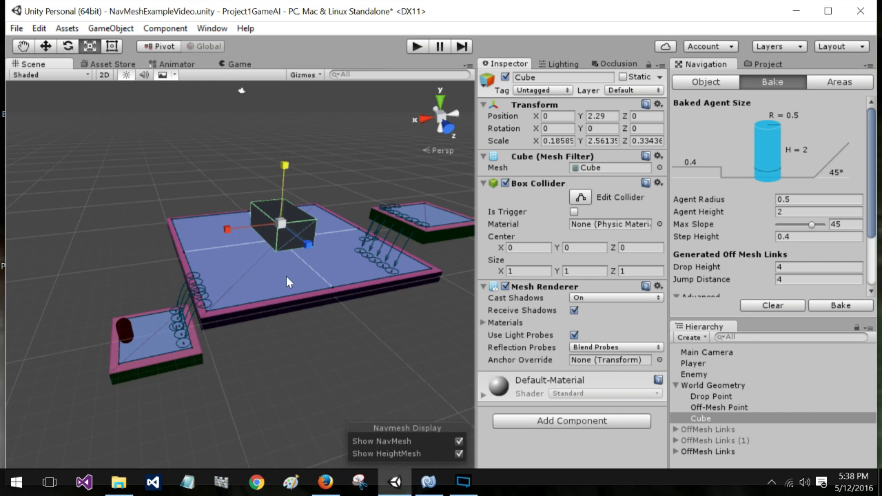
Step: Mark the cube as Static and rebake the NavMesh with World Geometry selected
left_click(623, 77)
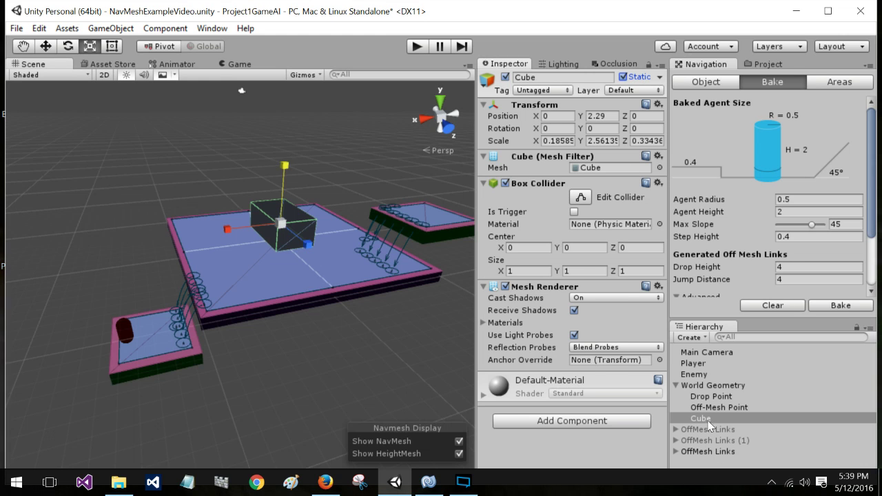
left_click(678, 386)
left_click(701, 389)
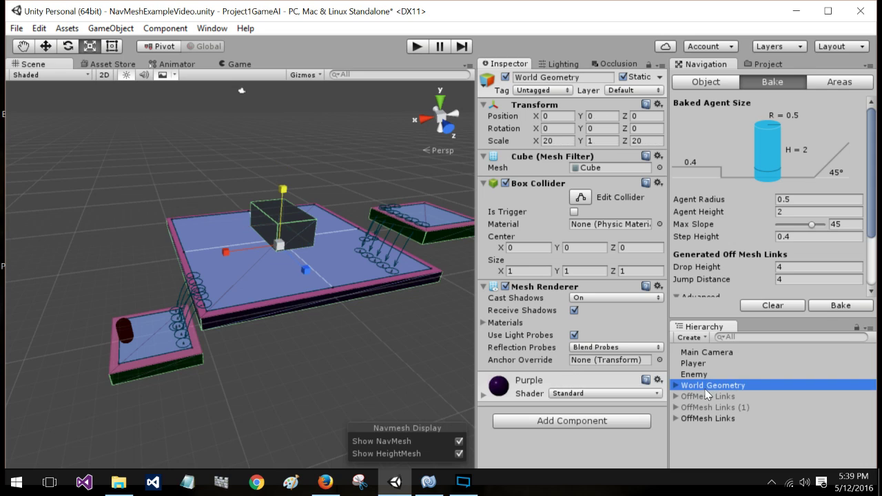
left_click(842, 307)
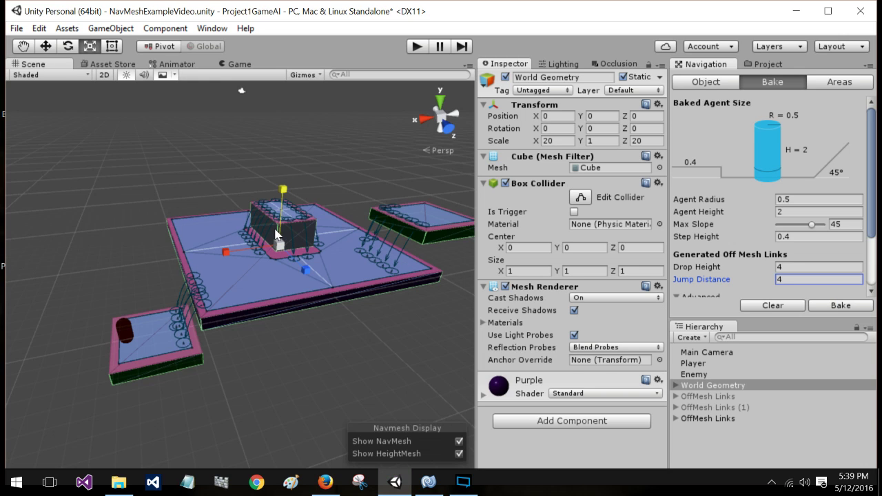
Step: Move the Player out of the cube to the large platform's far corner, at about X -6.13 and Z -6.67
left_click(47, 46)
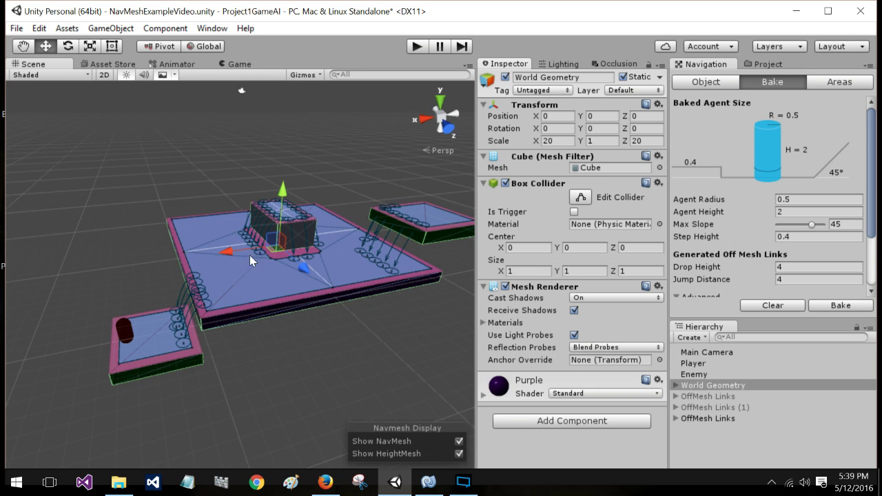
left_click_drag(251, 250, 622, 294, "alt")
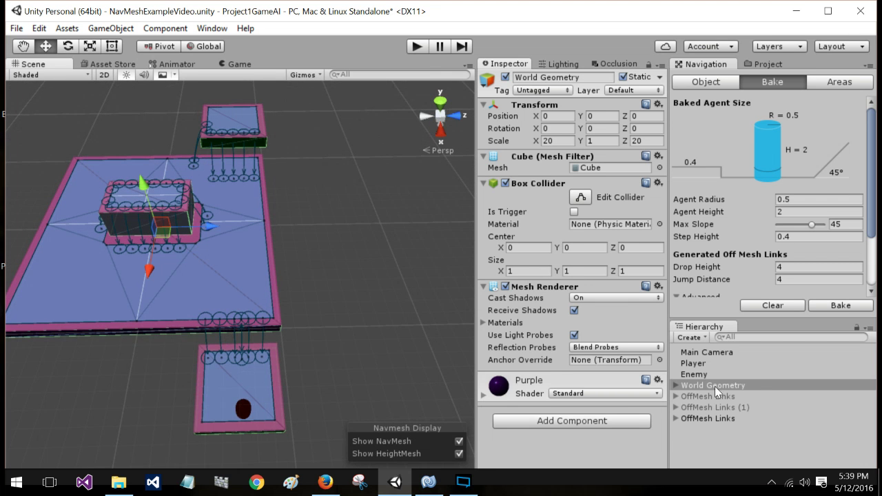
double_click(700, 362)
scroll(304, 339, "down", 10)
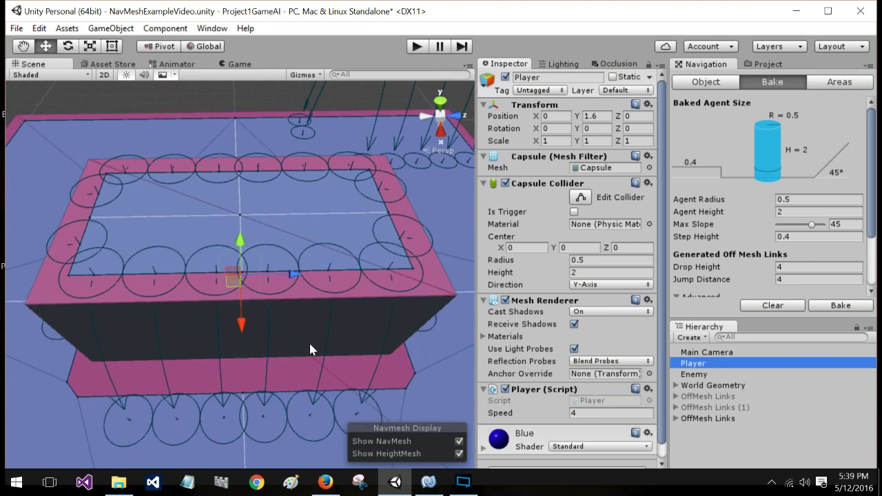
left_click_drag(293, 271, 101, 271)
left_click_drag(57, 331, 81, 207)
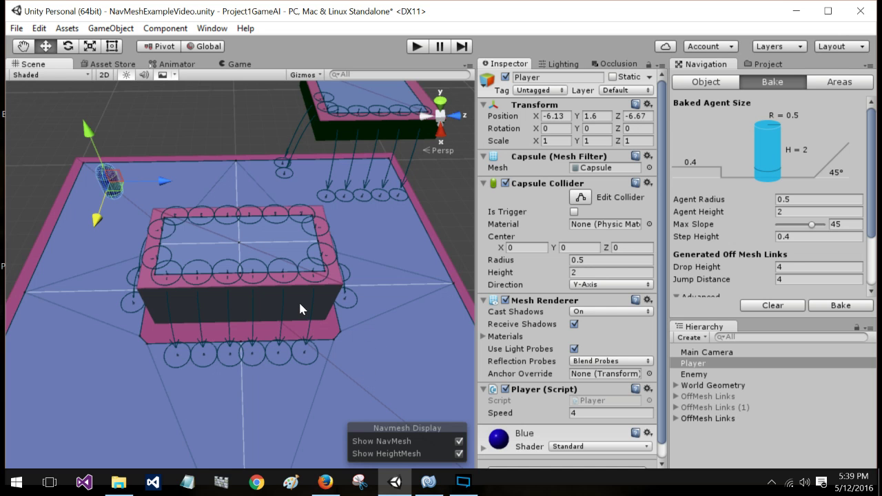
Step: Play-test the scene by moving the Player around the cube obstacle so the Enemy has to chase it, and exit play mode
left_click_drag(286, 341, 159, 330, "alt")
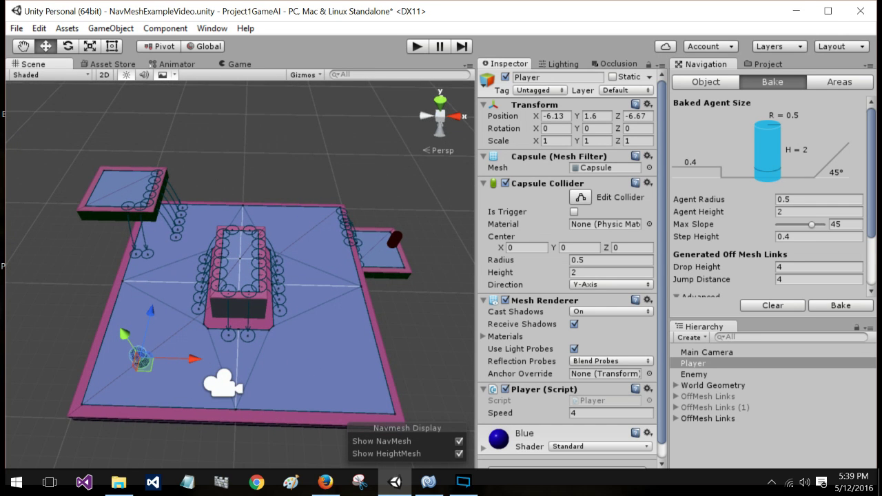
left_click(420, 47)
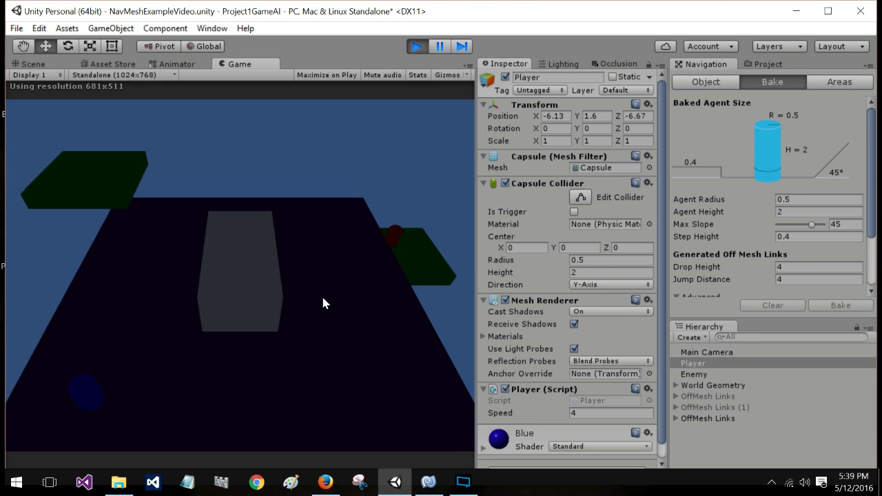
key("d")
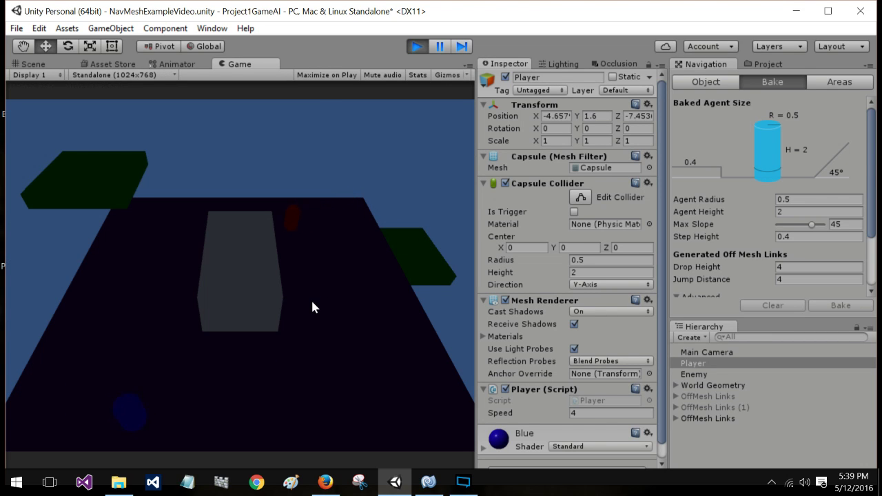
key("d")
key("w")
key("a")
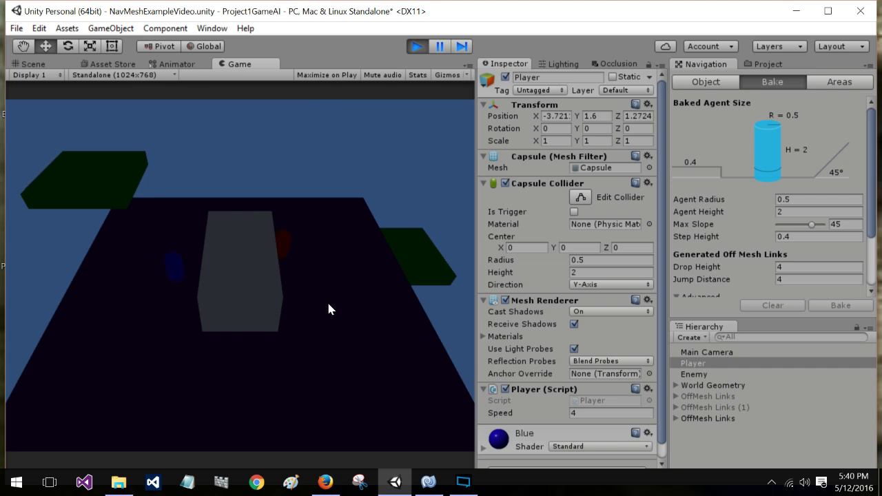
key("s")
key("d")
key("a")
key("w")
key("d")
key("a")
key("a")
key("s")
key("d")
key("a")
key("s")
key("a")
key("w")
left_click(417, 47)
Step: Examine the active OffMesh Links group and the Off Mesh Link settings of its Jump Link child
scroll(239, 263, "up", 10)
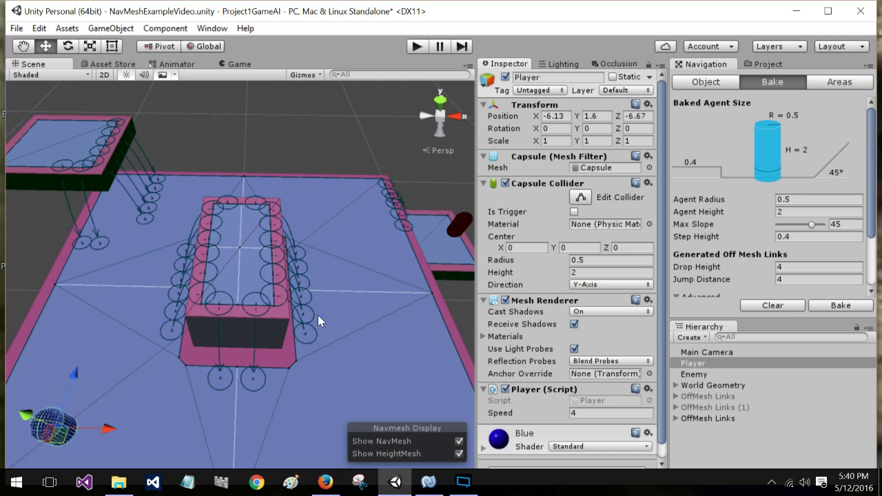
left_click(695, 418)
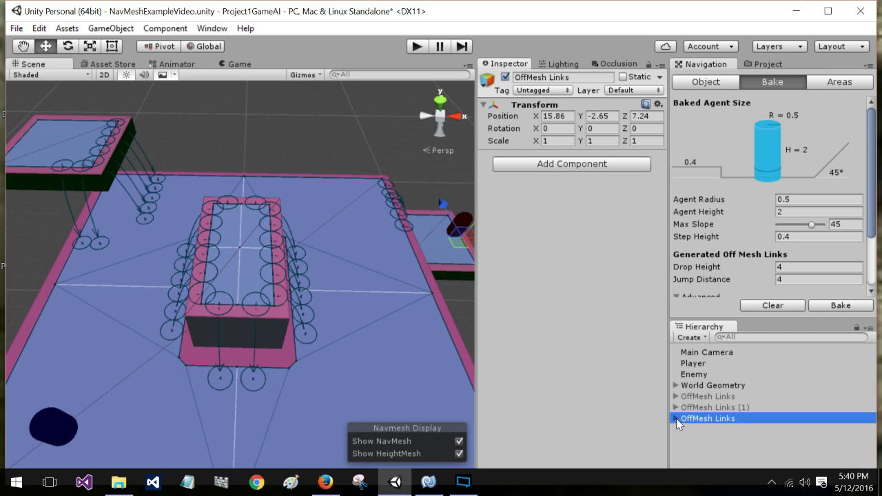
left_click(676, 418)
left_click(705, 429)
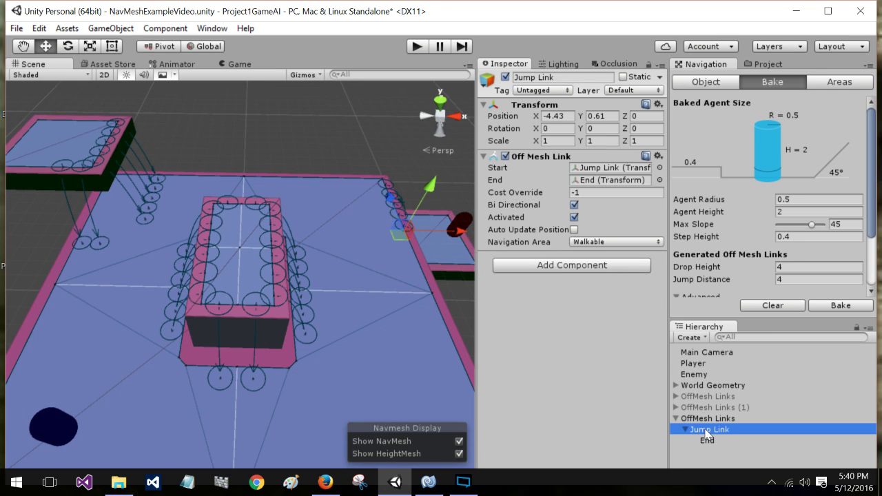
left_click(708, 419)
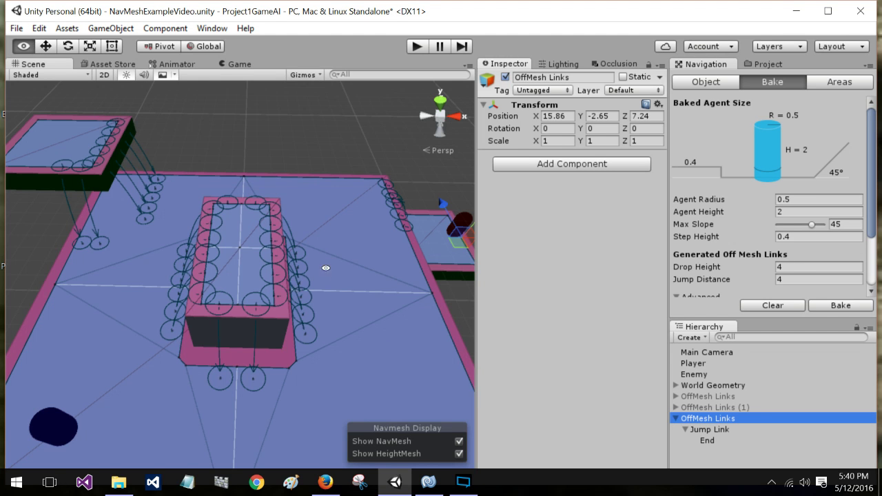
left_click_drag(293, 291, 311, 269, "alt")
Step: In play mode, set the Enemy's Nav Mesh Agent stopping distance to 4, test how it follows the Player, and stop playing
left_click(419, 47)
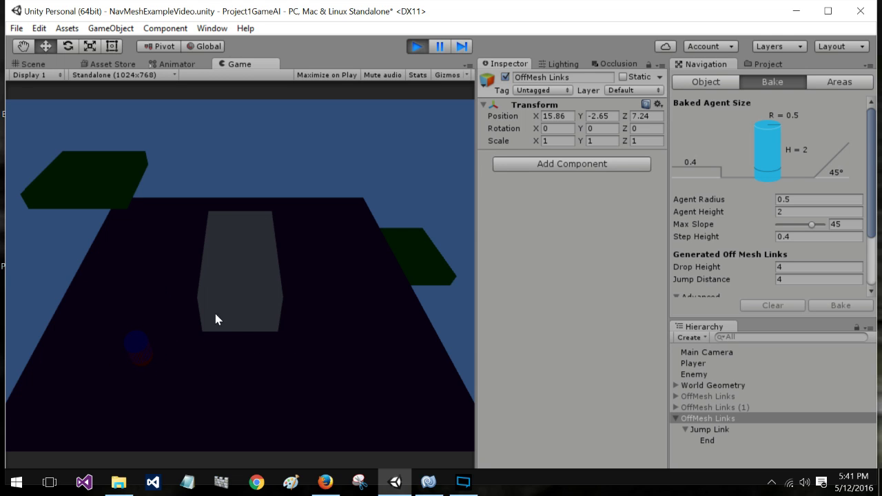
scroll(754, 259, "down", 3)
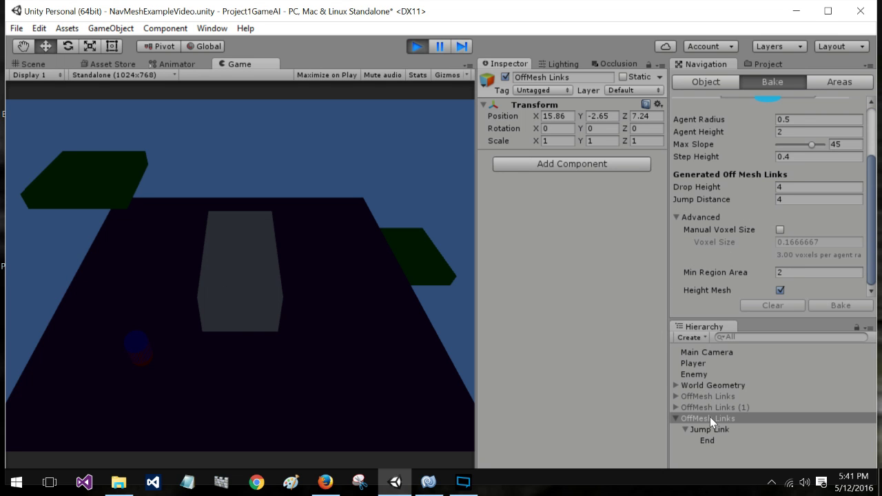
left_click(702, 378)
scroll(565, 319, "down", 10)
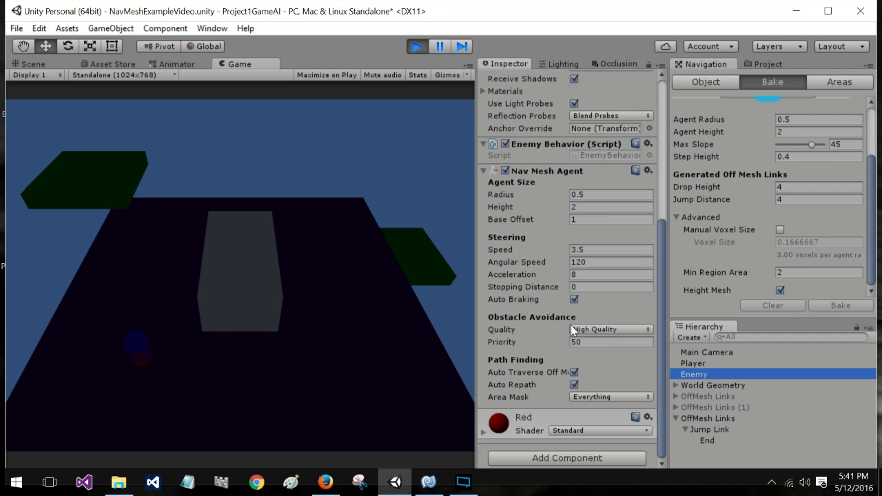
left_click(576, 287)
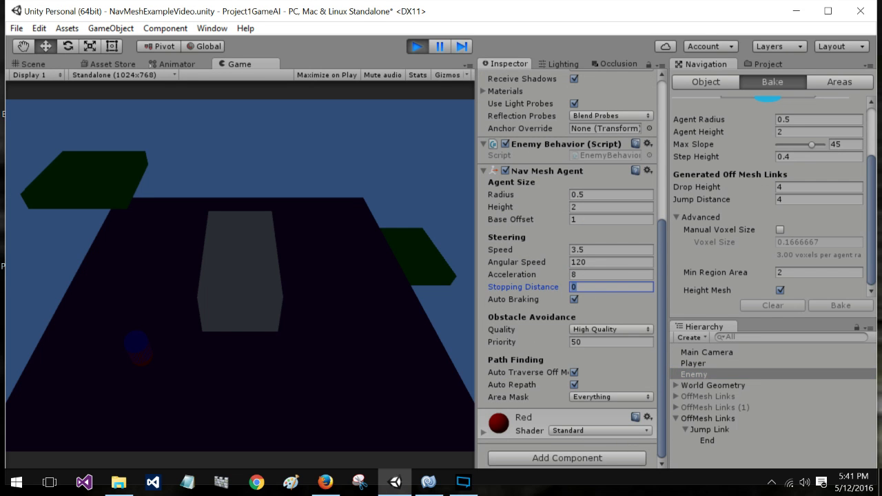
type("4")
key("Tab")
left_click(170, 284)
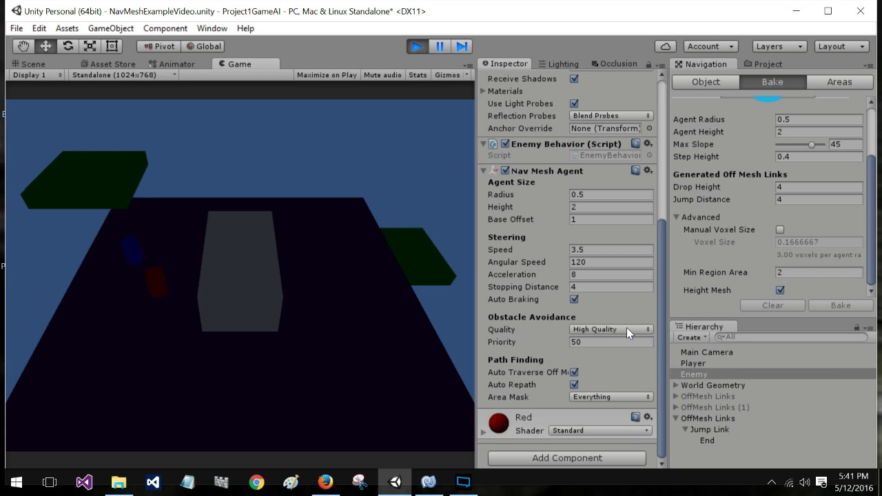
left_click(417, 47)
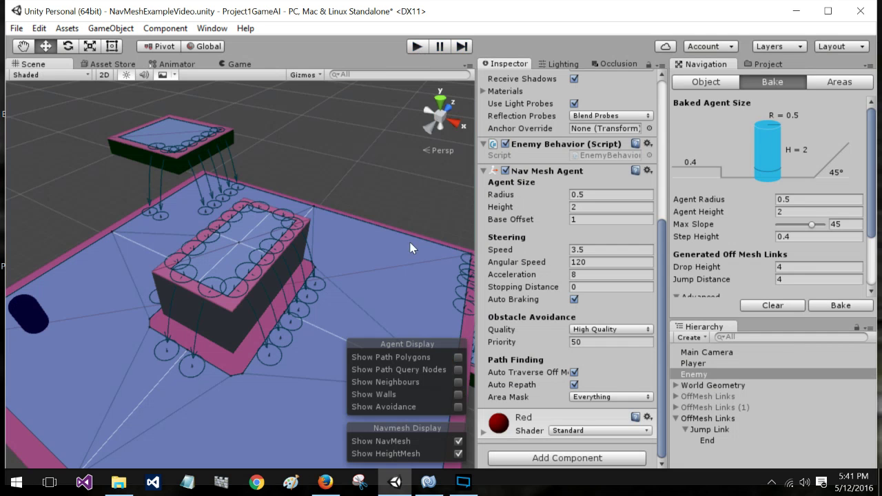
left_click(462, 486)
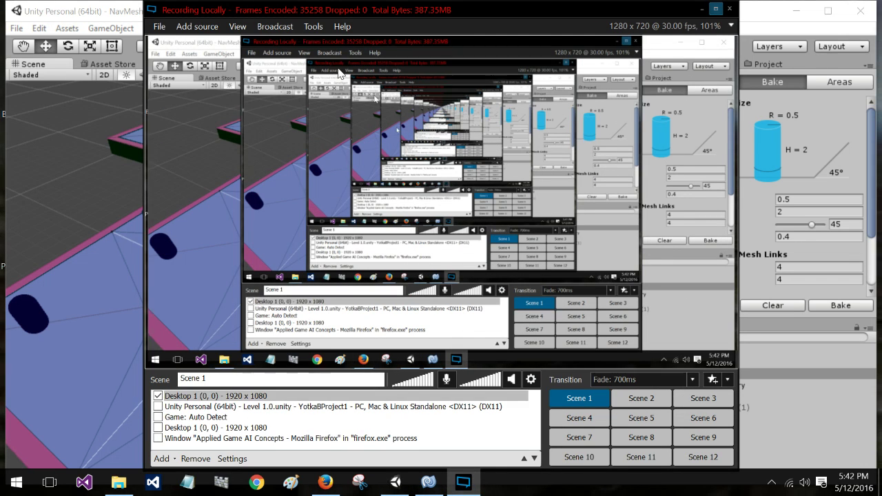
left_click(275, 26)
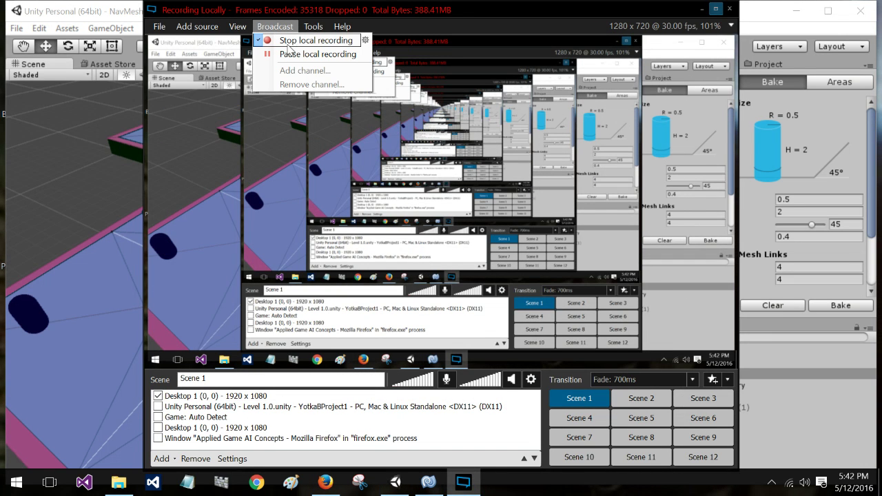